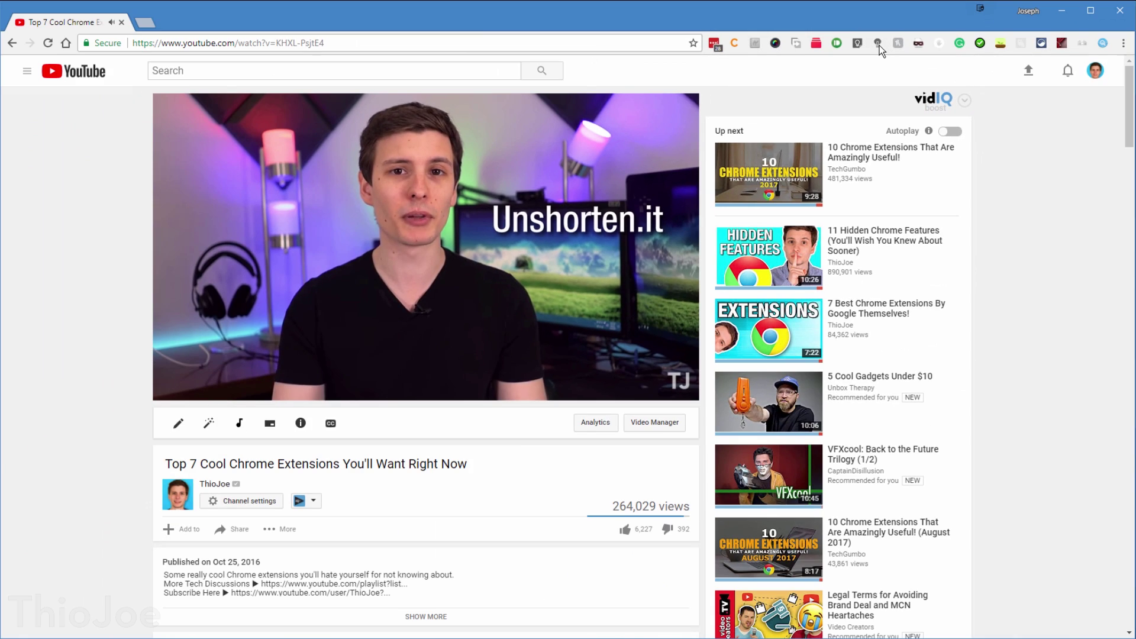
- Dim the YouTube page around the video with Turn Off the Lights and widen the player to theater view
{"action": "left_click", "coordinate": [504, 240]}
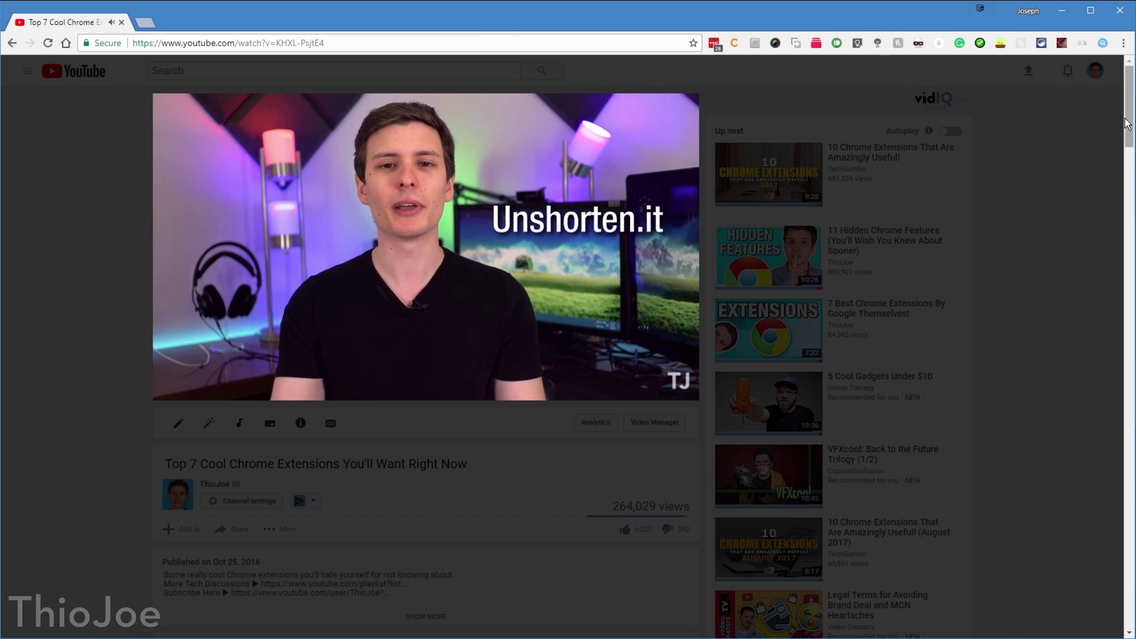
{"action": "mouse_move", "coordinate": [1129, 122]}
{"action": "left_mouse_down"}
{"action": "mouse_move", "coordinate": [1126, 177]}
{"action": "mouse_move", "coordinate": [1118, 105]}
{"action": "left_mouse_up"}
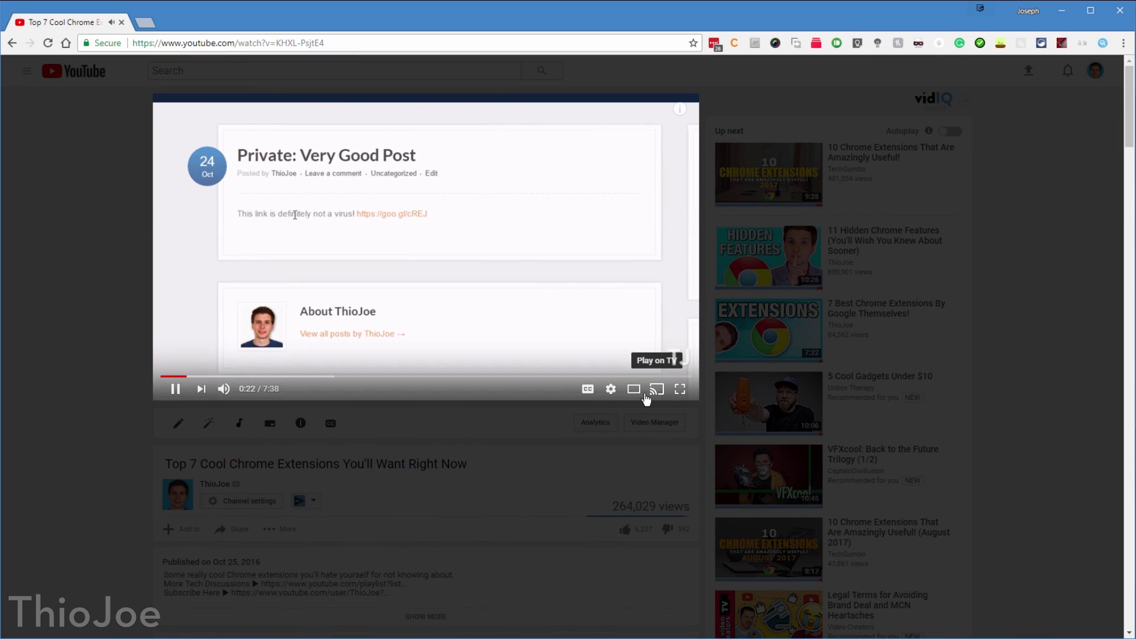
{"action": "left_click", "coordinate": [638, 391]}
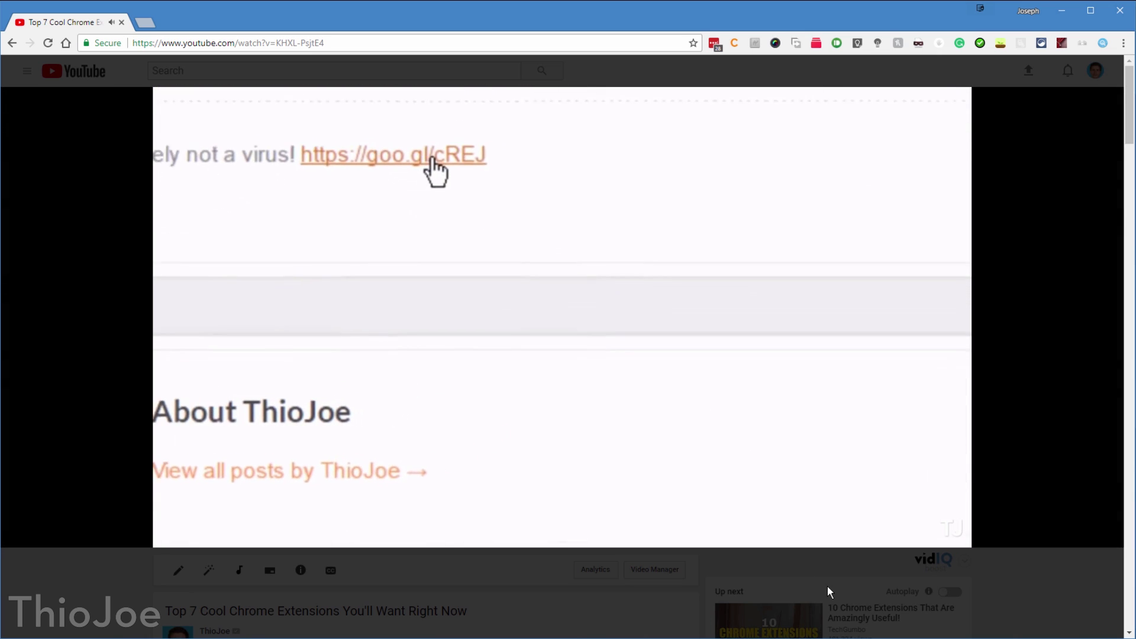
- In the extension options, lower opacity from 80 to 37 and hide the Like & Dislike buttons
{"action": "scroll", "coordinate": [827, 586], "scroll_direction": "down", "scroll_amount": 2}
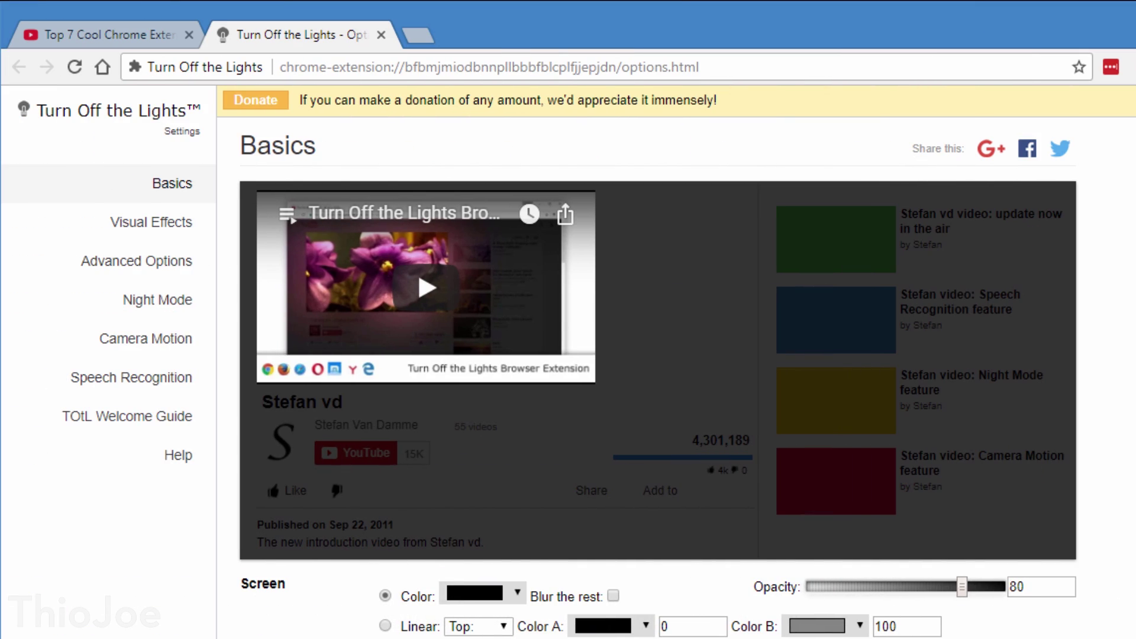
{"action": "scroll", "coordinate": [658, 361], "scroll_direction": "down", "scroll_amount": 5}
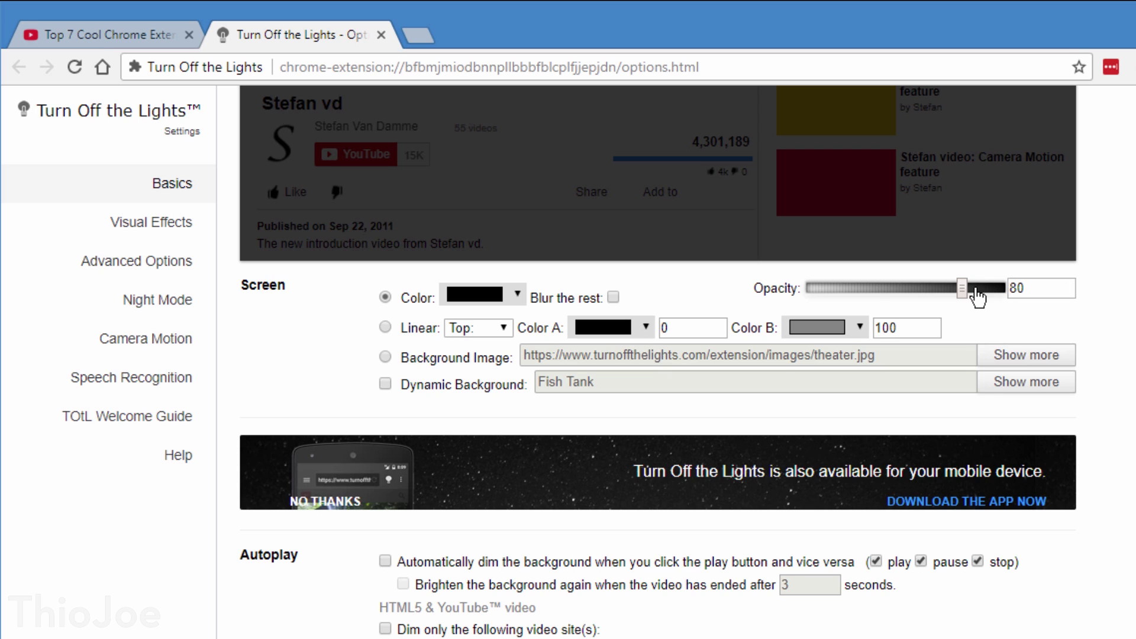
{"action": "scroll", "coordinate": [977, 296], "scroll_direction": "up", "scroll_amount": 3}
{"action": "left_click_drag", "start_coordinate": [927, 500], "coordinate": [852, 498]}
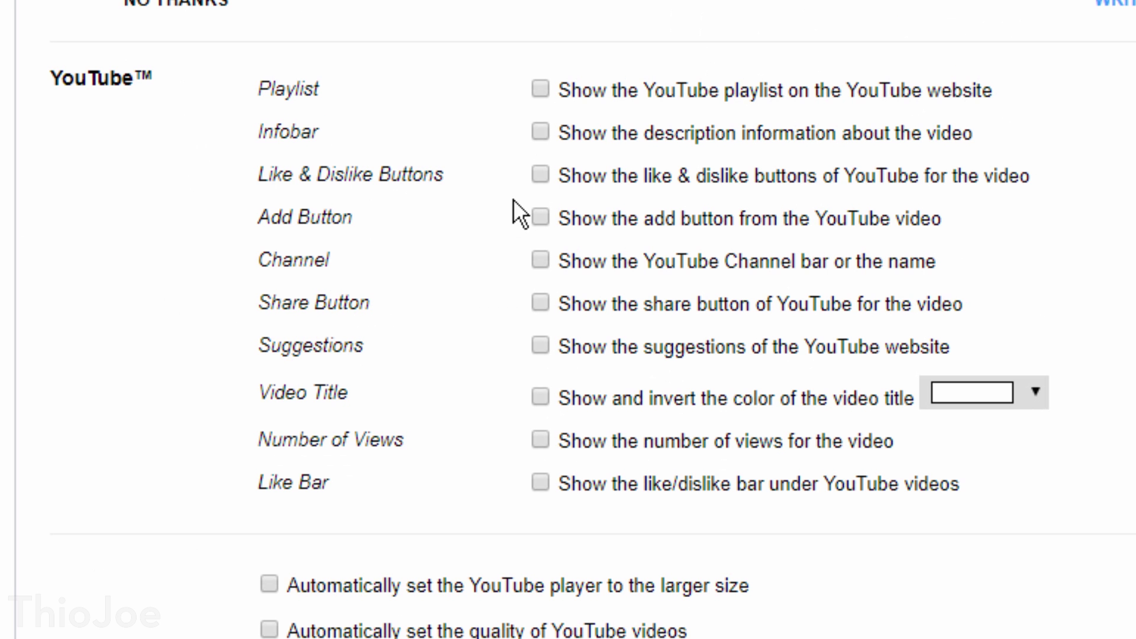
{"action": "left_click", "coordinate": [539, 174]}
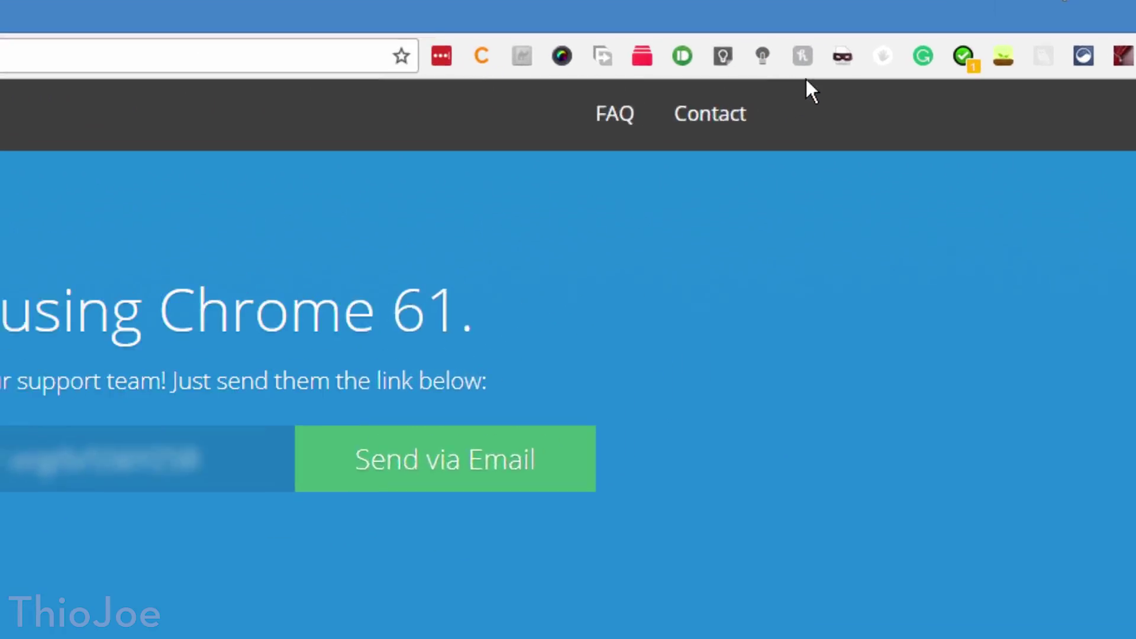
- Make the browser pose as Windows Firefox 33 and confirm the page detects it
{"action": "left_click", "coordinate": [895, 56]}
{"action": "left_click", "coordinate": [569, 337]}
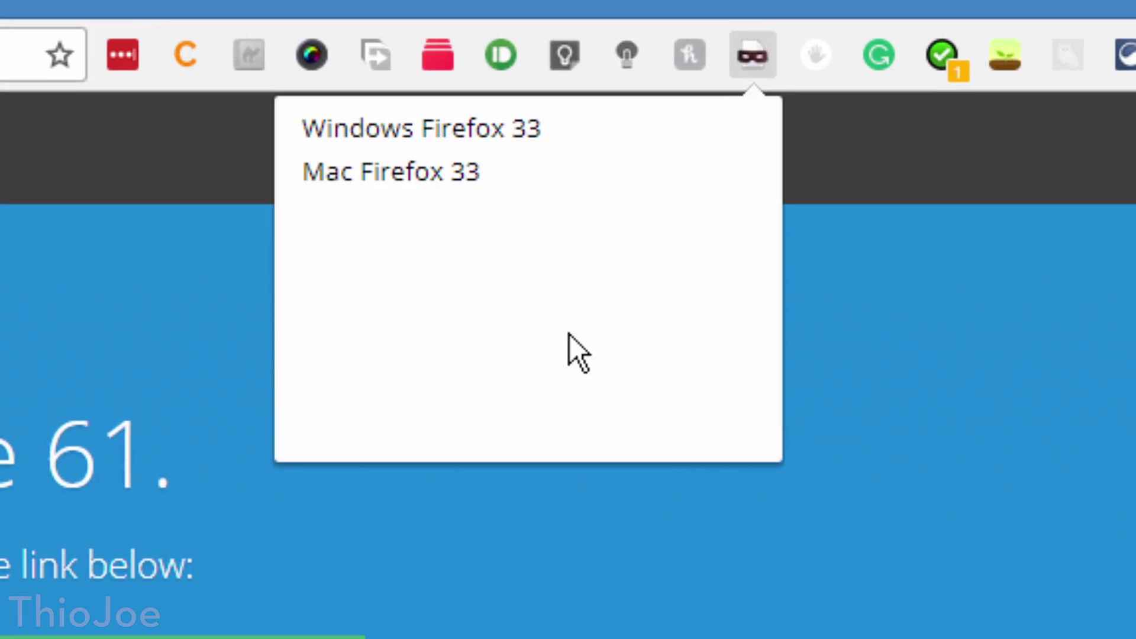
{"action": "left_click", "coordinate": [375, 130]}
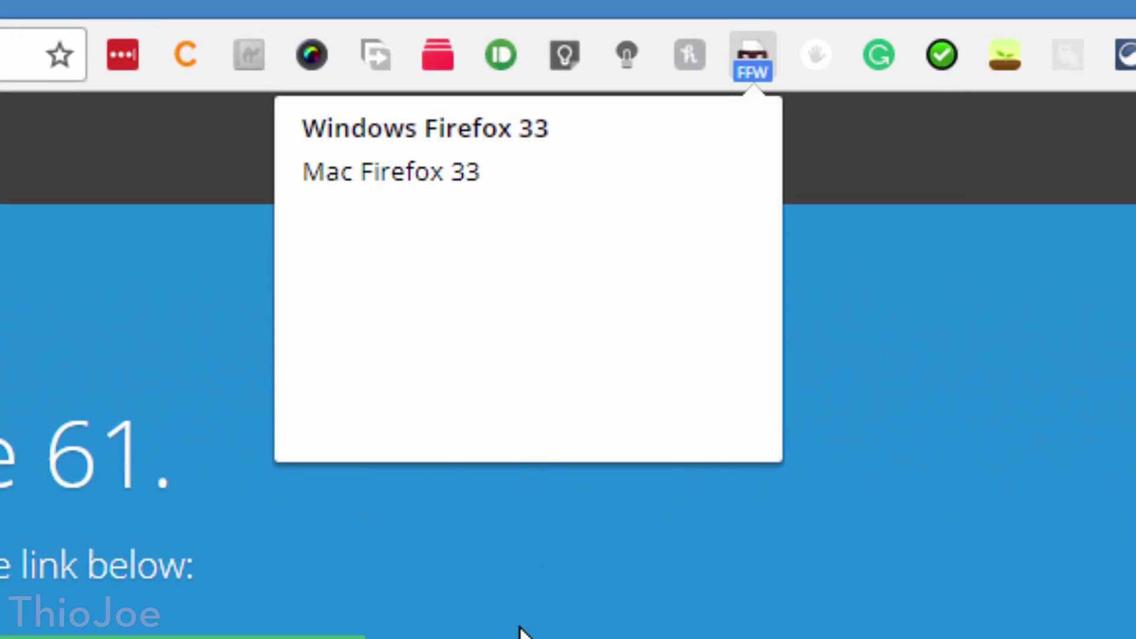
{"action": "left_click", "coordinate": [441, 137]}
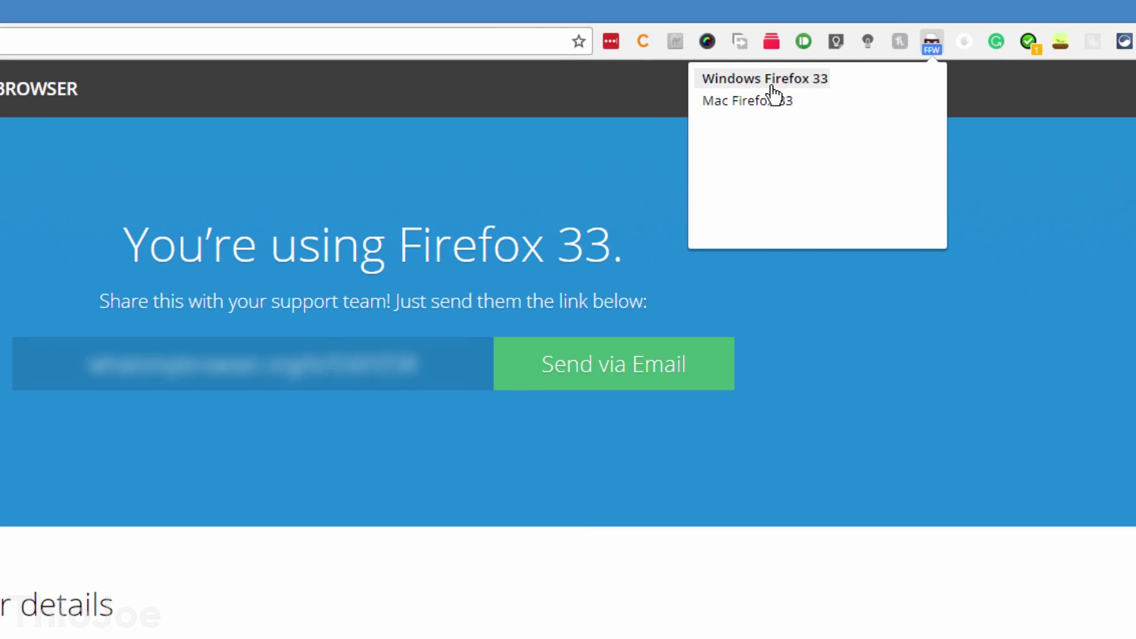
{"action": "left_click", "coordinate": [798, 308]}
- Switch the user agent to Android, then to iPhone 6, and check the detected browser
{"action": "left_click", "coordinate": [932, 41]}
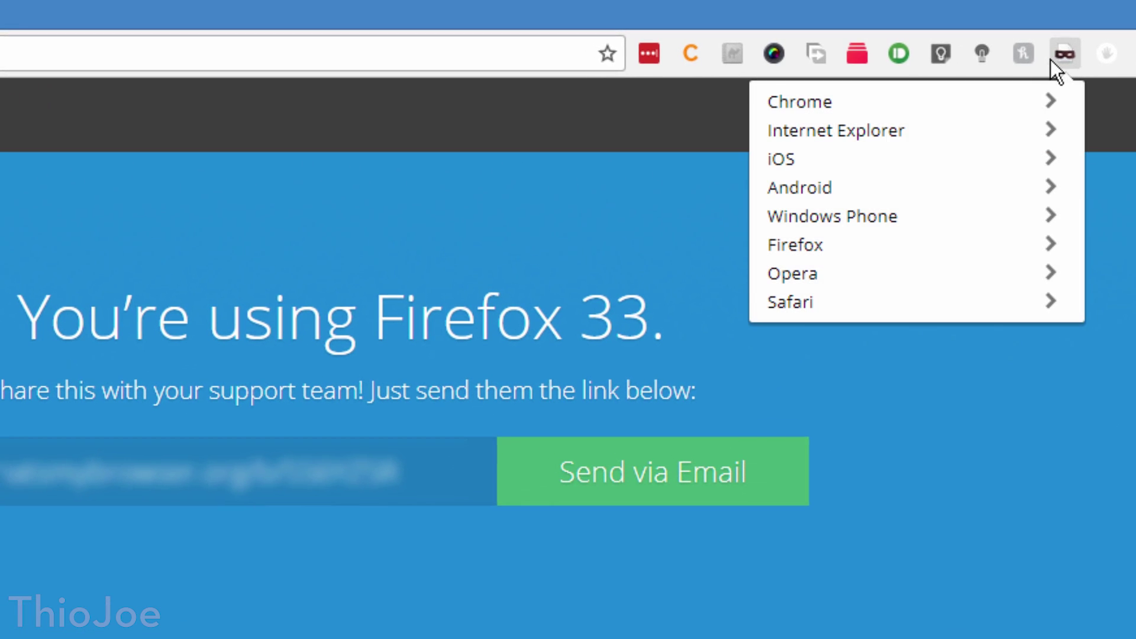
{"action": "left_click", "coordinate": [962, 188]}
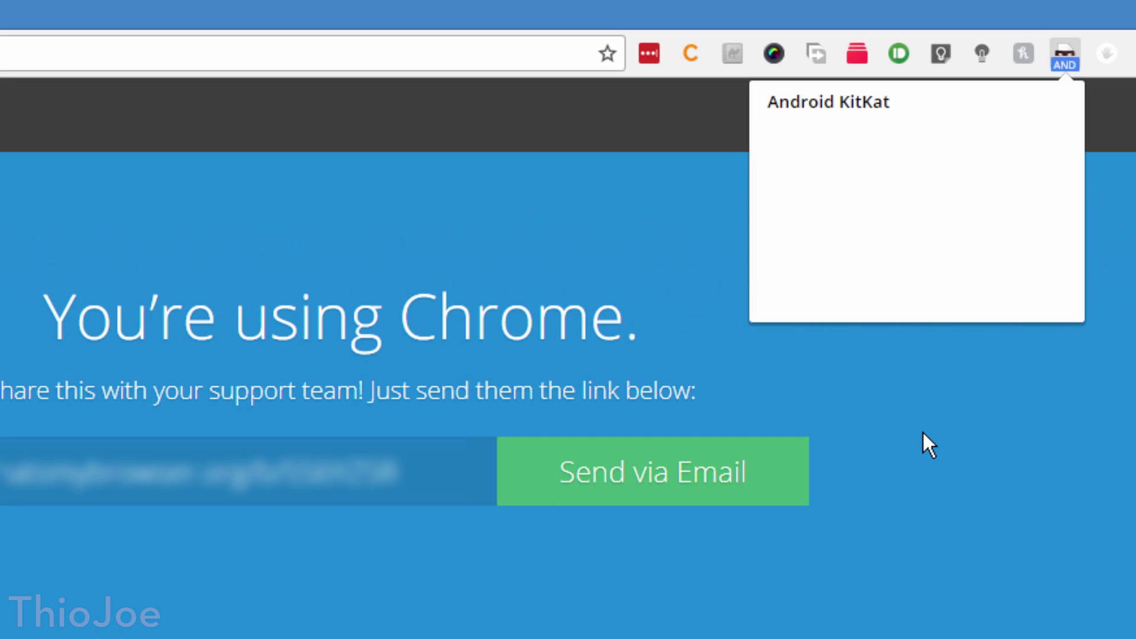
{"action": "left_click", "coordinate": [1069, 56]}
{"action": "left_click", "coordinate": [1068, 56]}
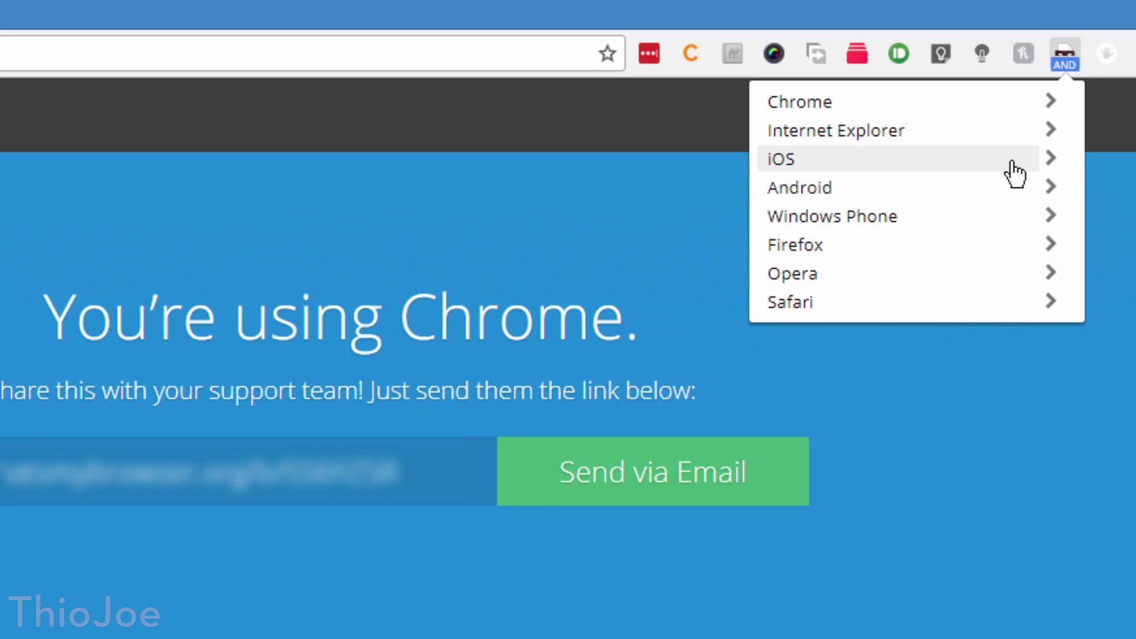
{"action": "left_click", "coordinate": [994, 159]}
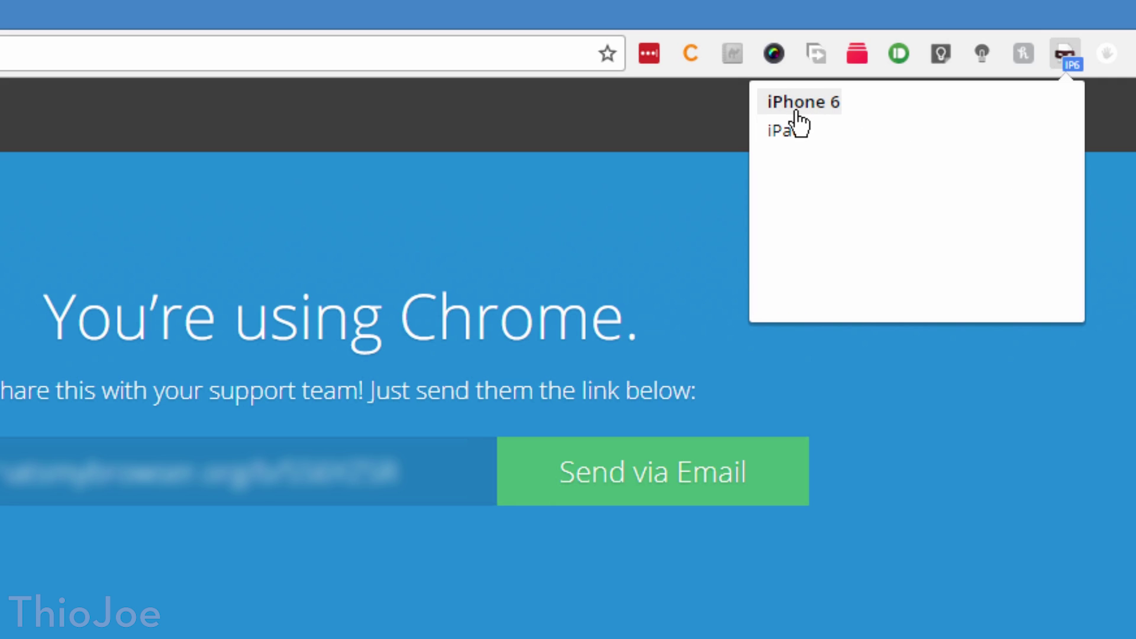
{"action": "left_click", "coordinate": [910, 400]}
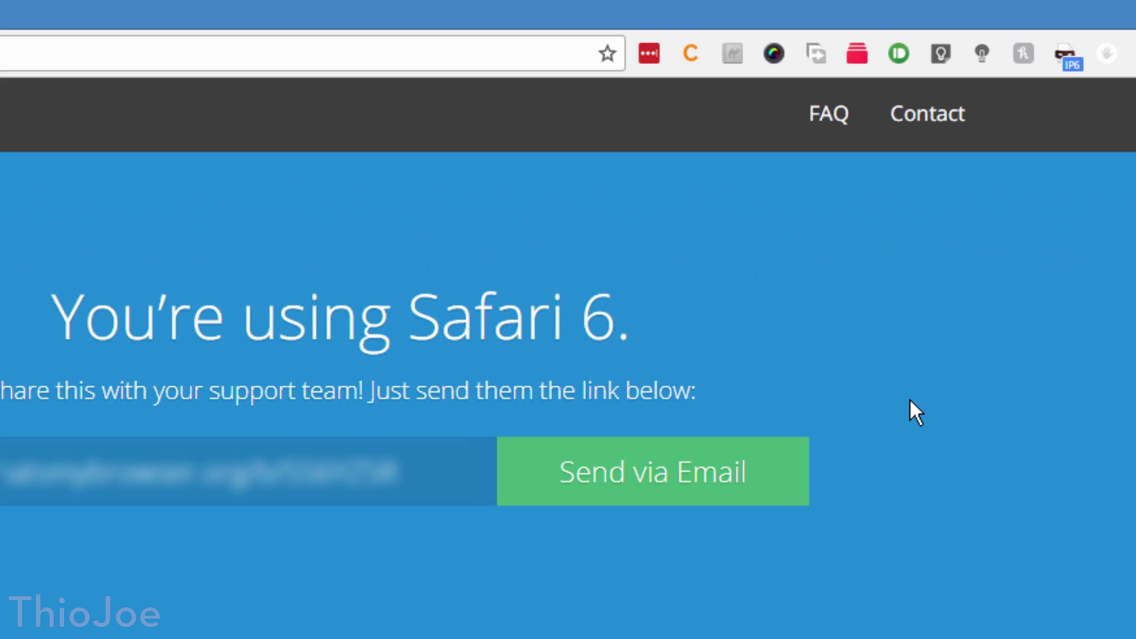
- Restore the default Chrome identity in the user-agent switcher
{"action": "left_click", "coordinate": [1062, 56]}
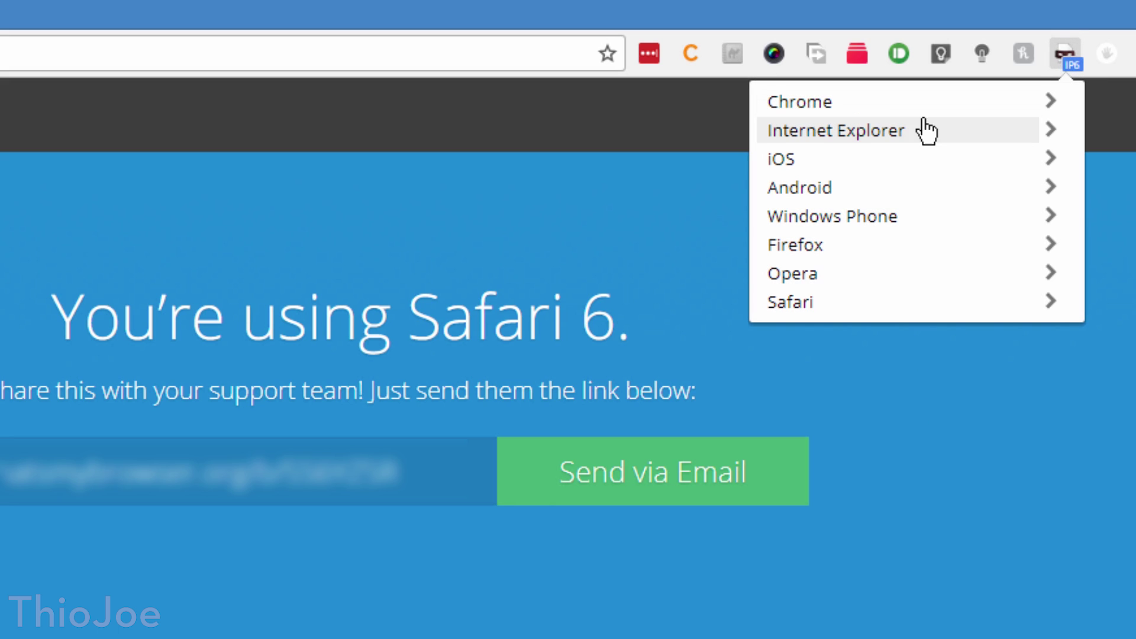
{"action": "left_click", "coordinate": [846, 102]}
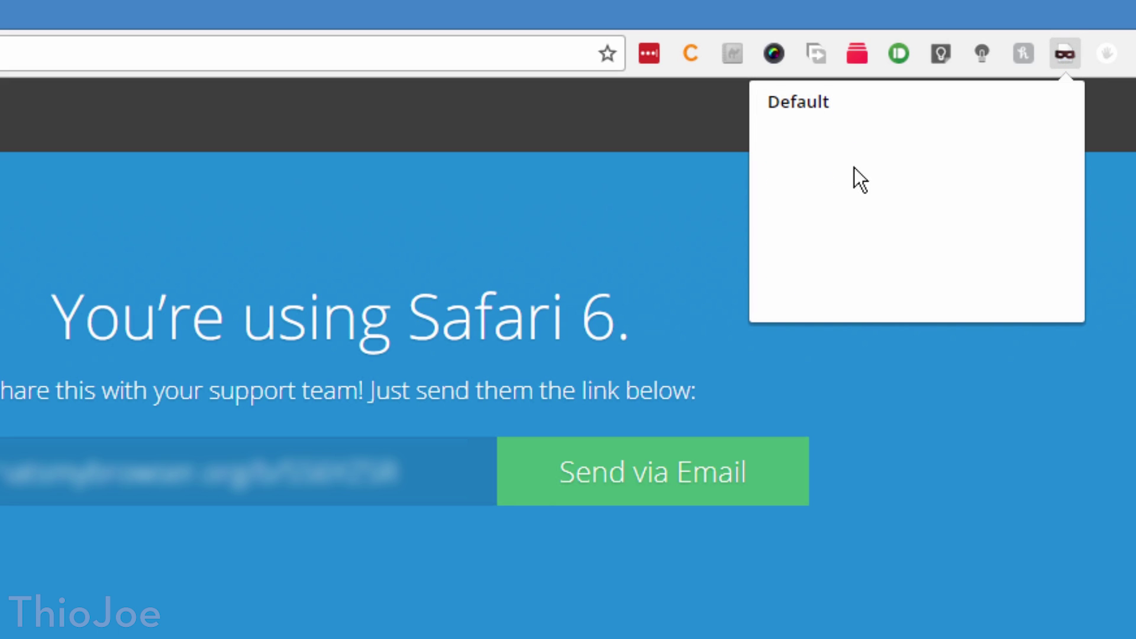
{"action": "left_click", "coordinate": [1003, 476]}
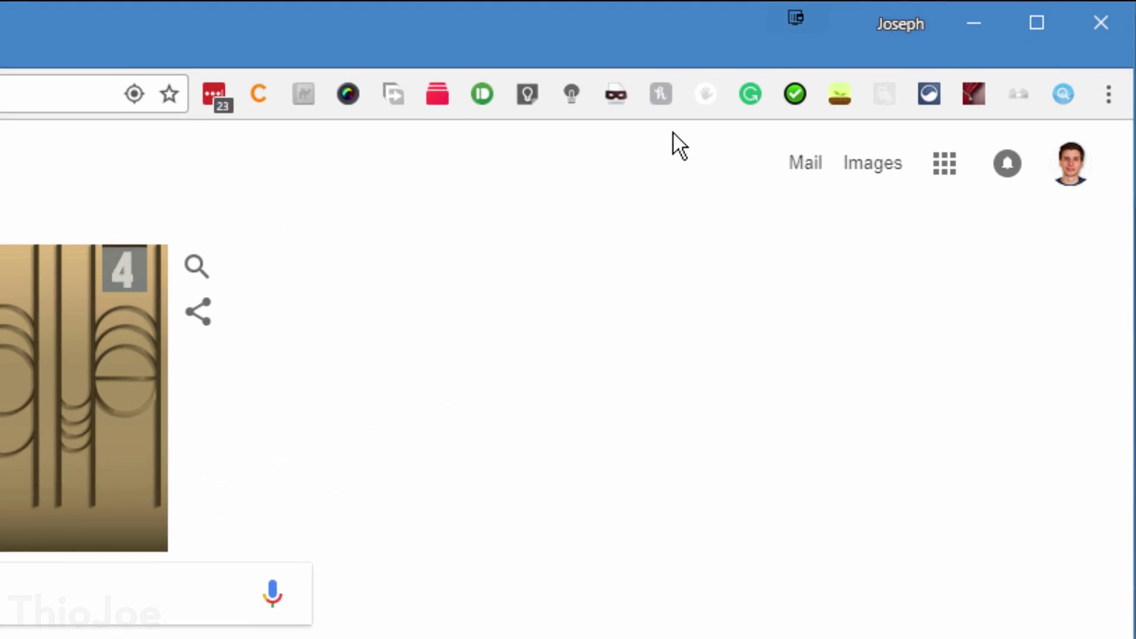
- Open Honey's store list and scroll through the supported and Trending Stores
{"action": "left_click", "coordinate": [661, 94]}
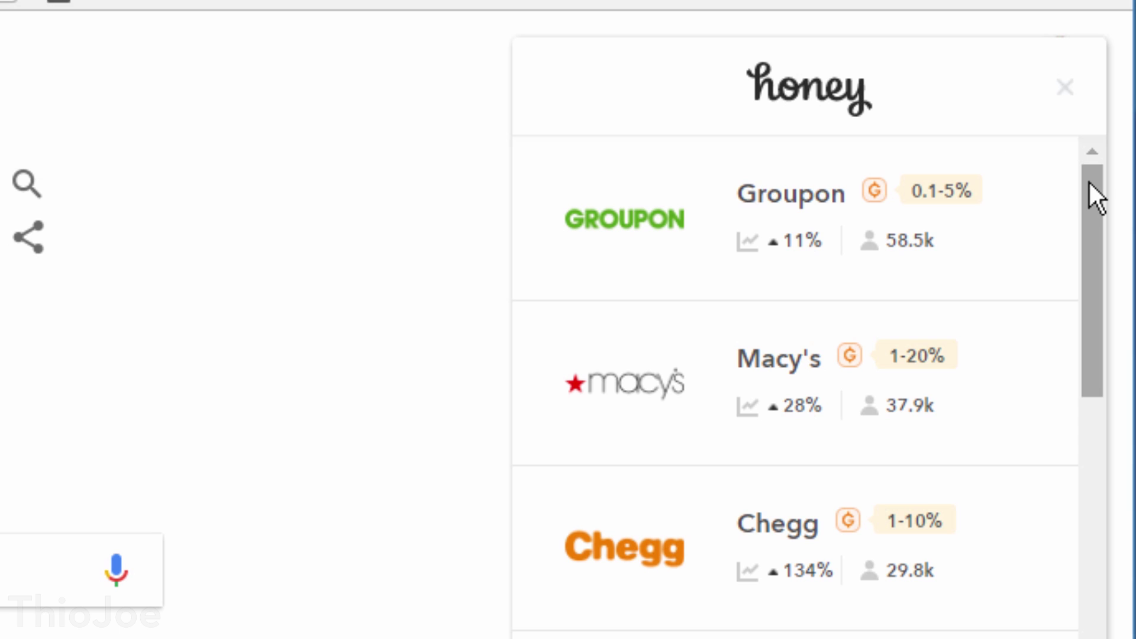
{"action": "left_click_drag", "start_coordinate": [1089, 181], "coordinate": [1063, 164]}
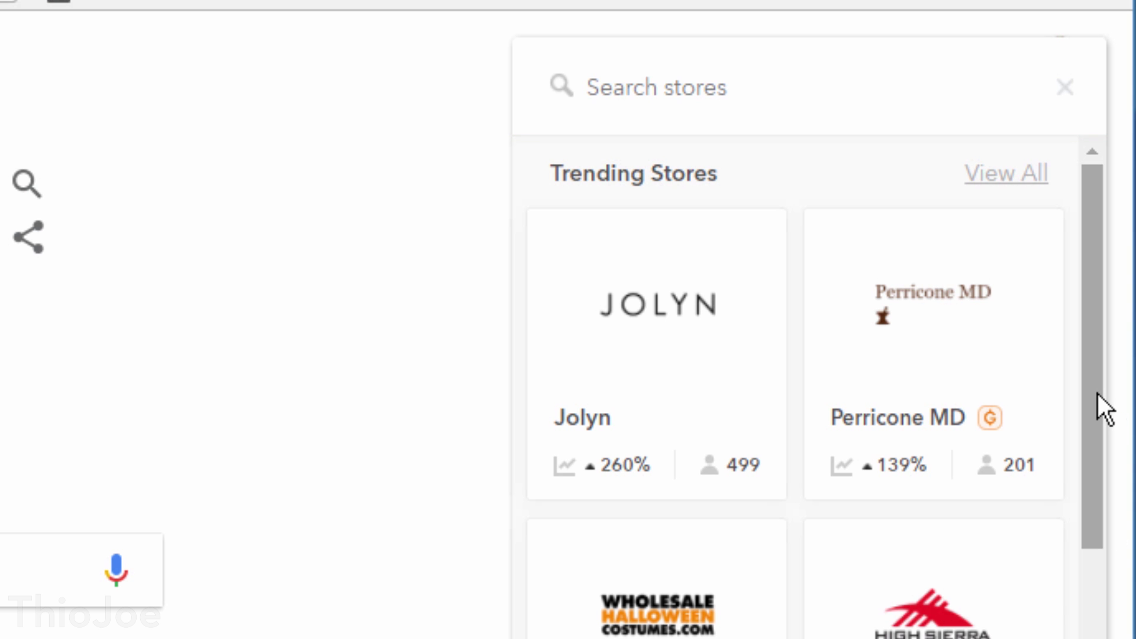
{"action": "scroll", "coordinate": [1098, 393], "scroll_direction": "down", "scroll_amount": 15}
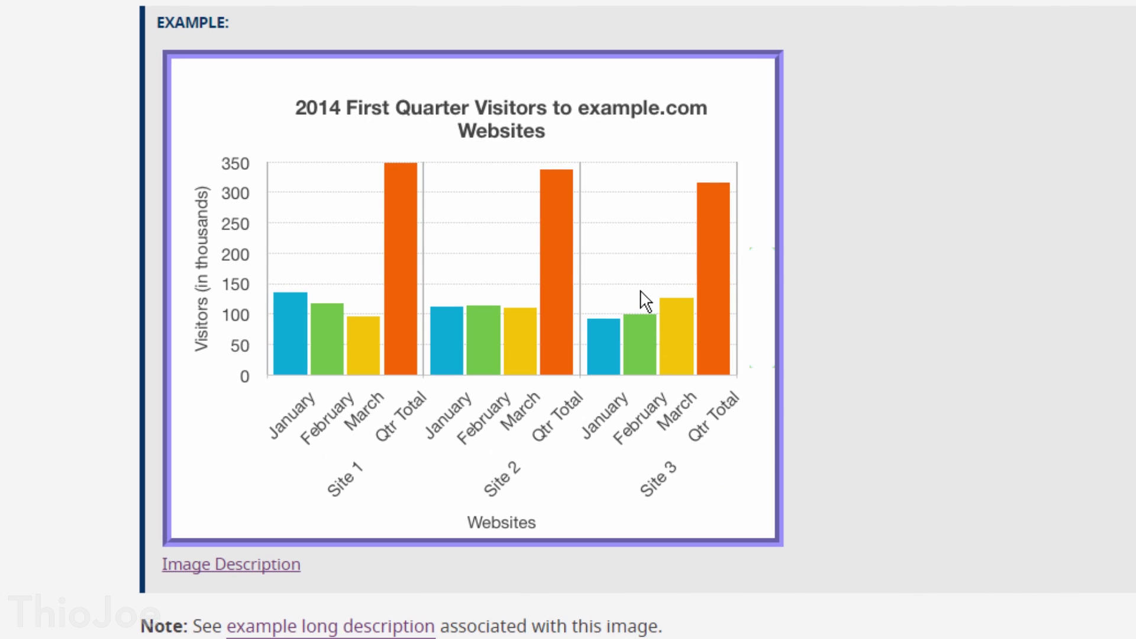
- Open the bar chart's long description, close it, and look at the Long Descriptions options page
{"action": "right_click", "coordinate": [590, 269]}
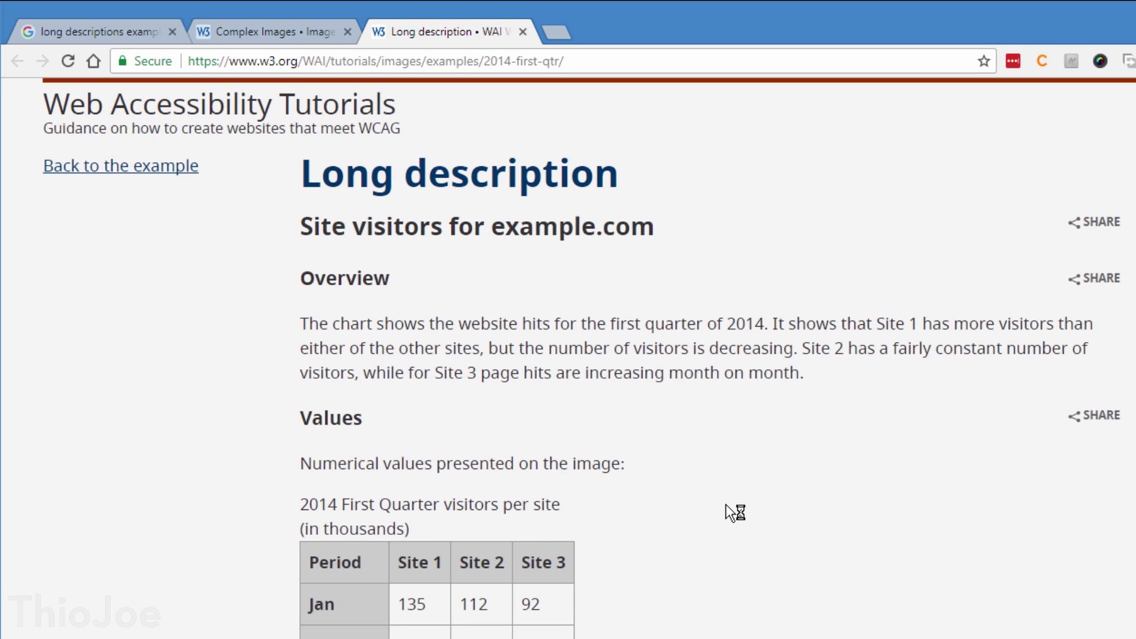
{"action": "scroll", "coordinate": [427, 414], "scroll_direction": "down", "scroll_amount": 3}
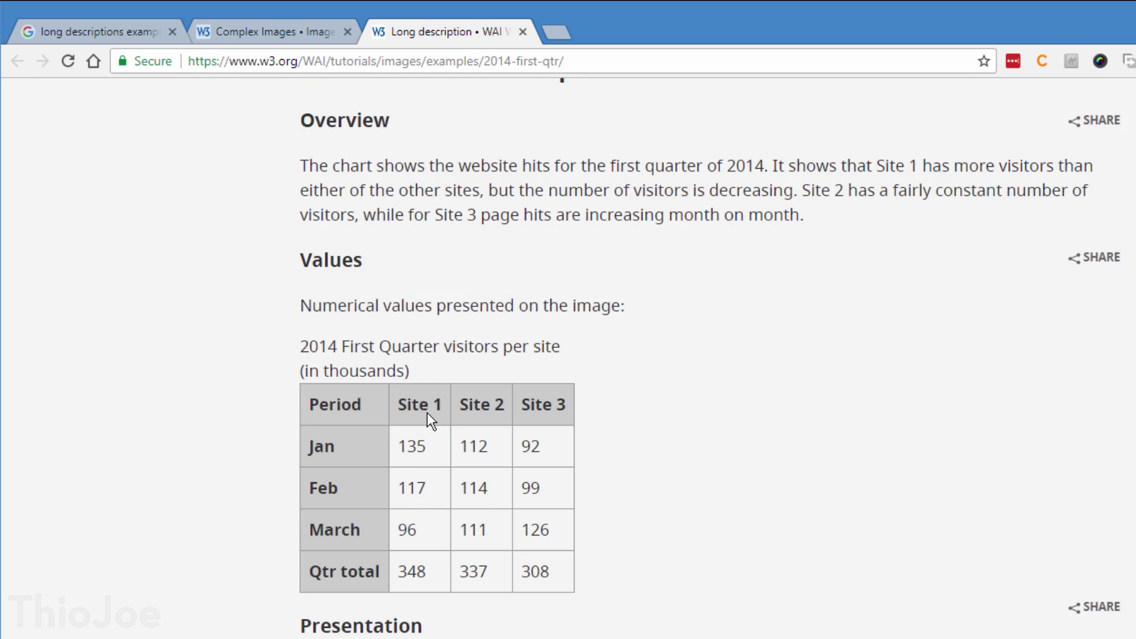
{"action": "scroll", "coordinate": [427, 415], "scroll_direction": "up", "scroll_amount": 3}
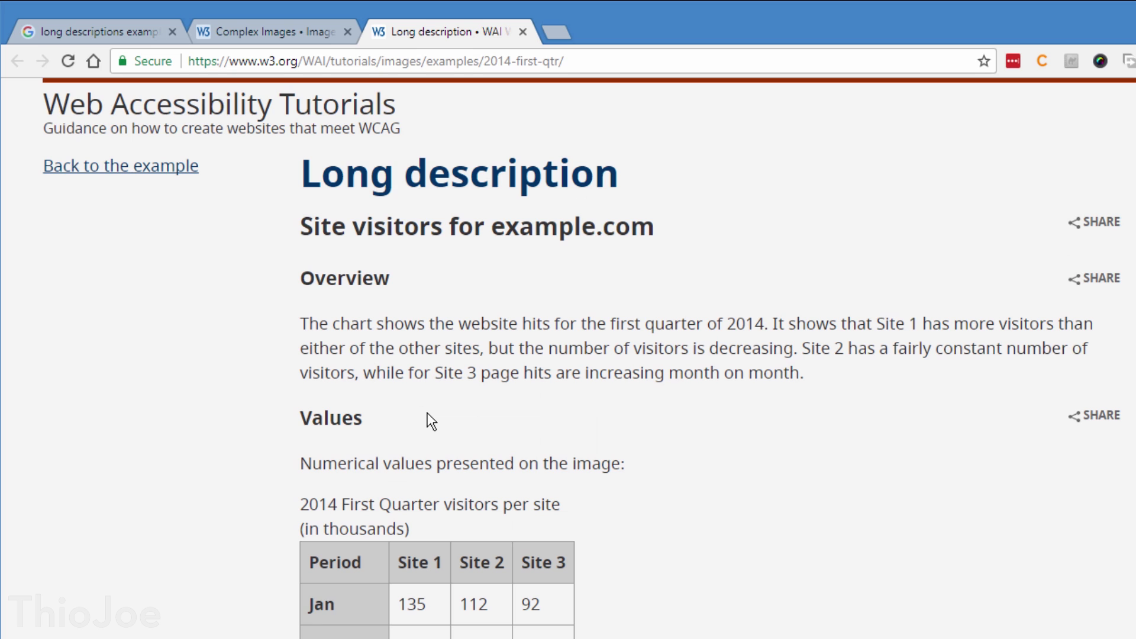
{"action": "left_click", "coordinate": [299, 38]}
{"action": "middle_click", "coordinate": [442, 36]}
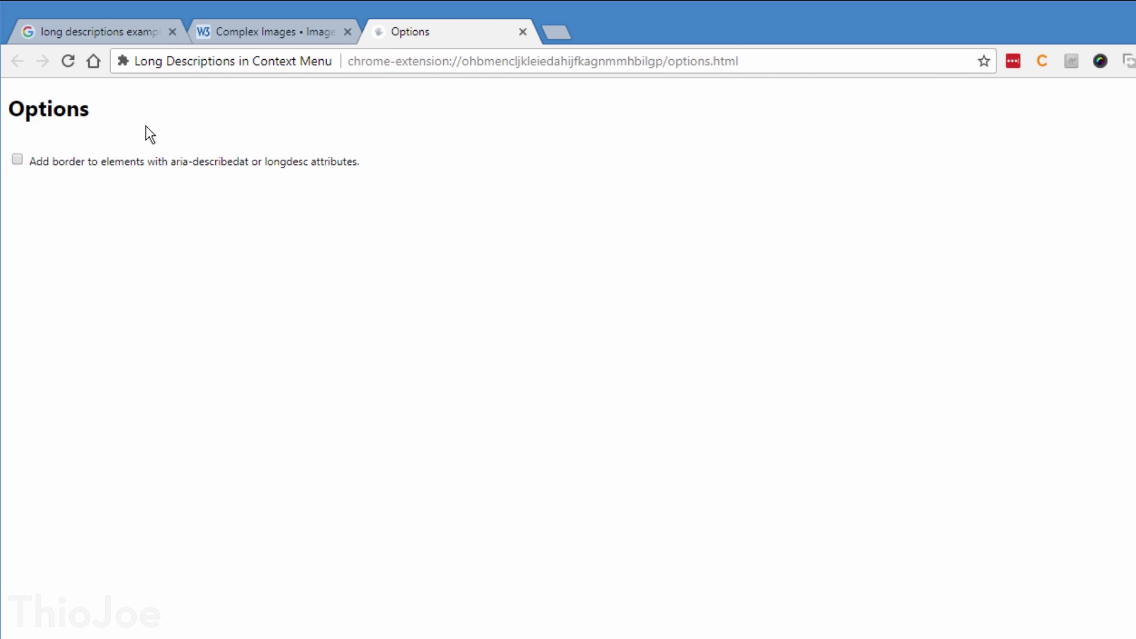
{"action": "left_click", "coordinate": [324, 32]}
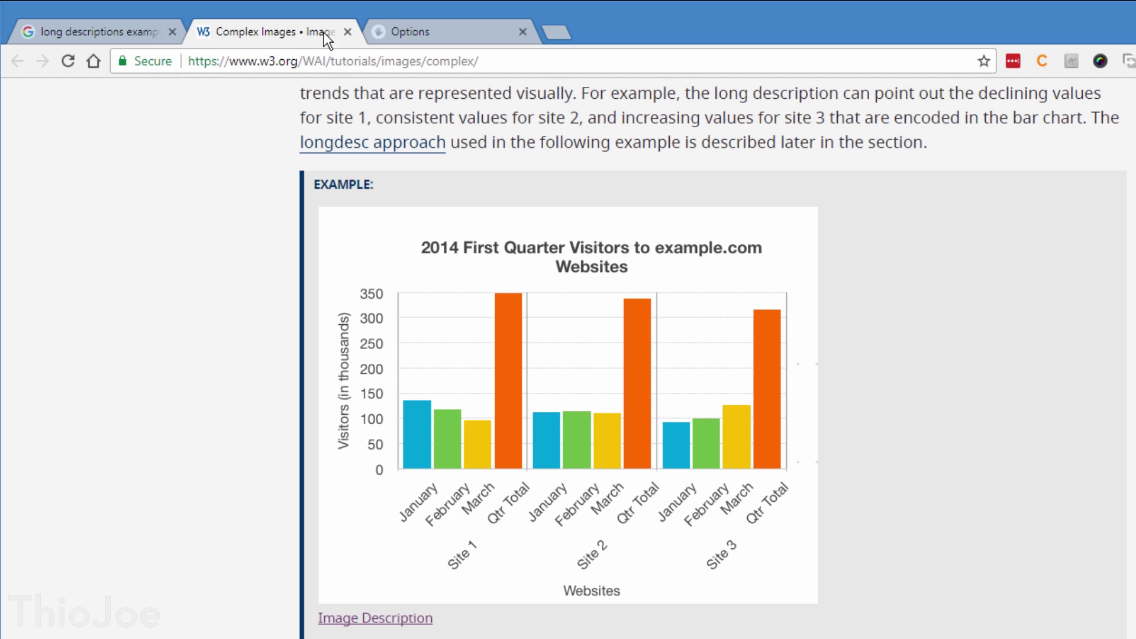
{"action": "left_click", "coordinate": [426, 27]}
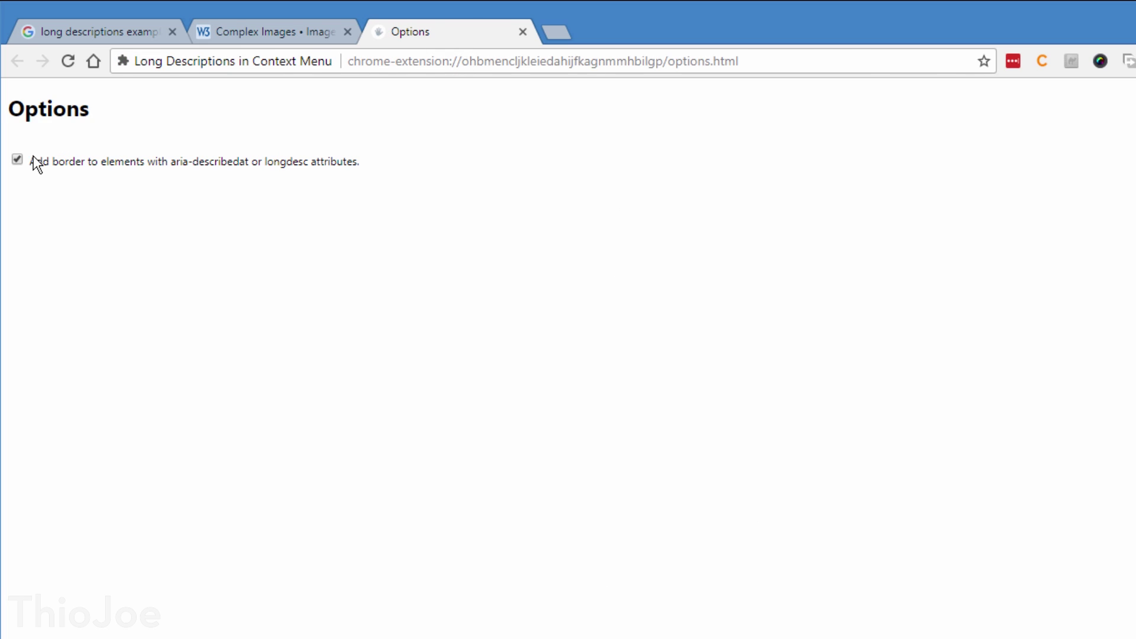
{"action": "left_click", "coordinate": [289, 35]}
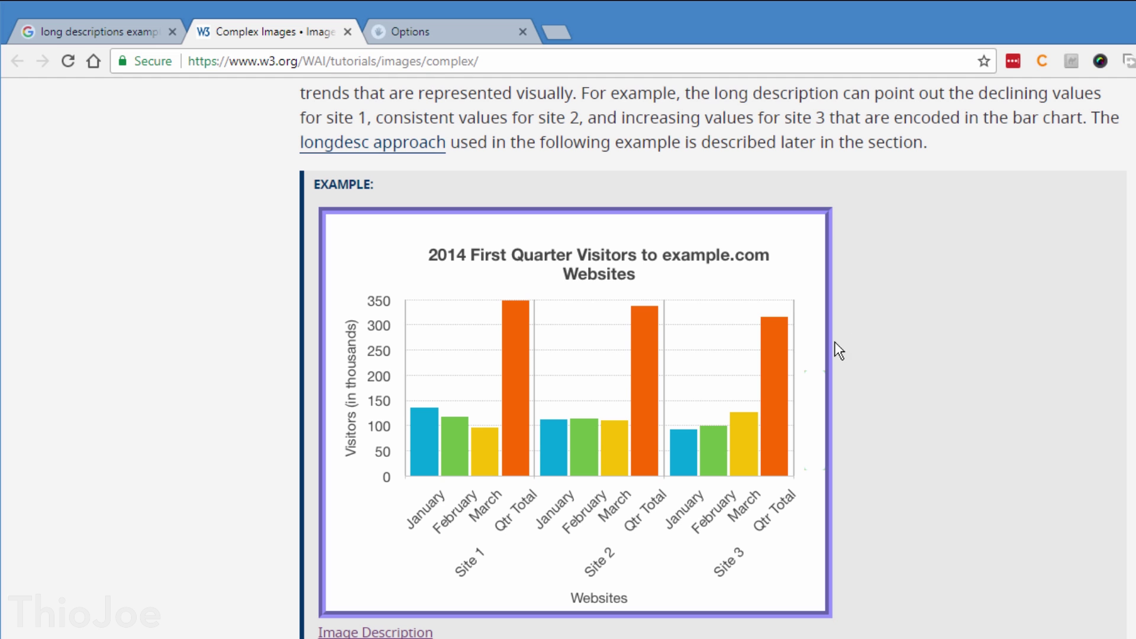
- Reopen the 2014 visitors chart's long description in a new tab, review it, and close it
{"action": "right_click", "coordinate": [733, 359]}
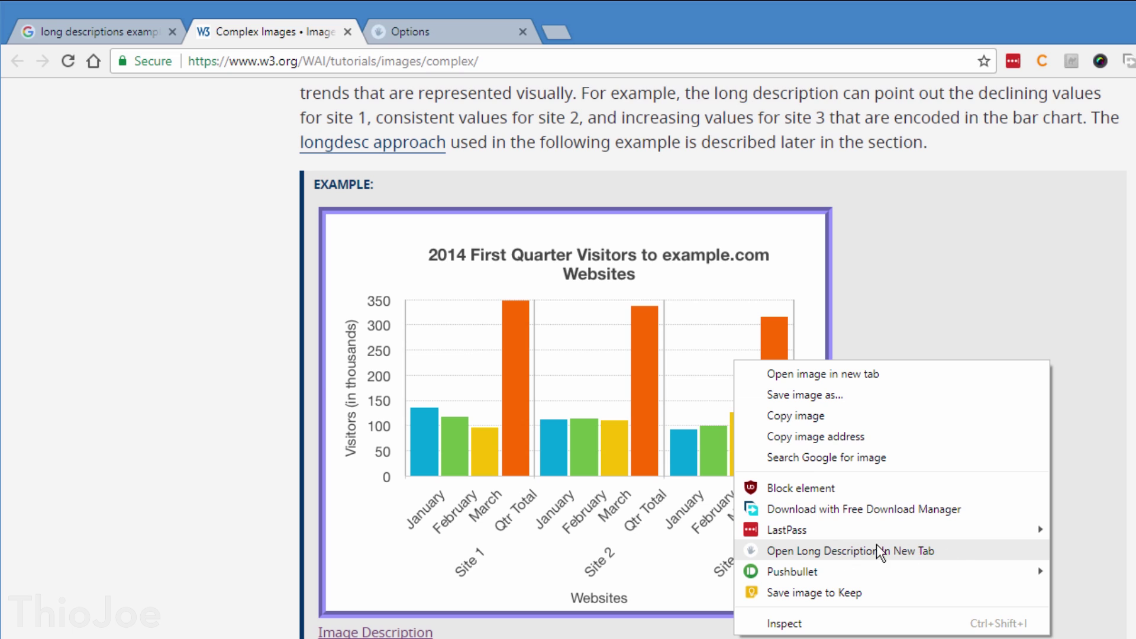
{"action": "left_click", "coordinate": [860, 552]}
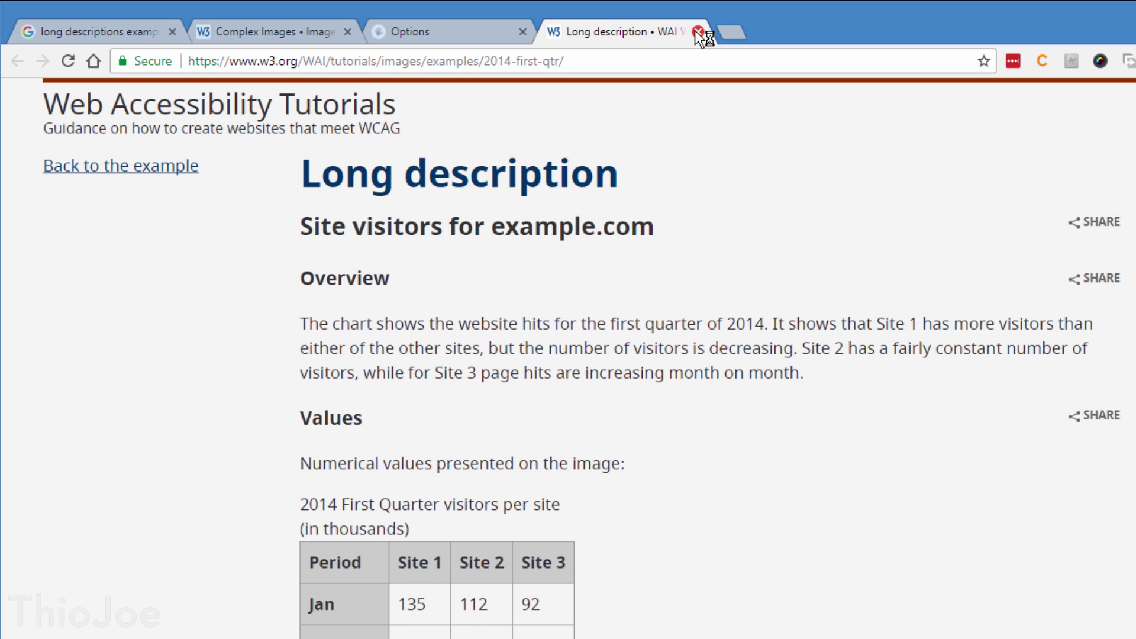
{"action": "scroll", "coordinate": [720, 307], "scroll_direction": "down", "scroll_amount": 2}
{"action": "scroll", "coordinate": [719, 310], "scroll_direction": "up", "scroll_amount": 2}
{"action": "left_click", "coordinate": [698, 32]}
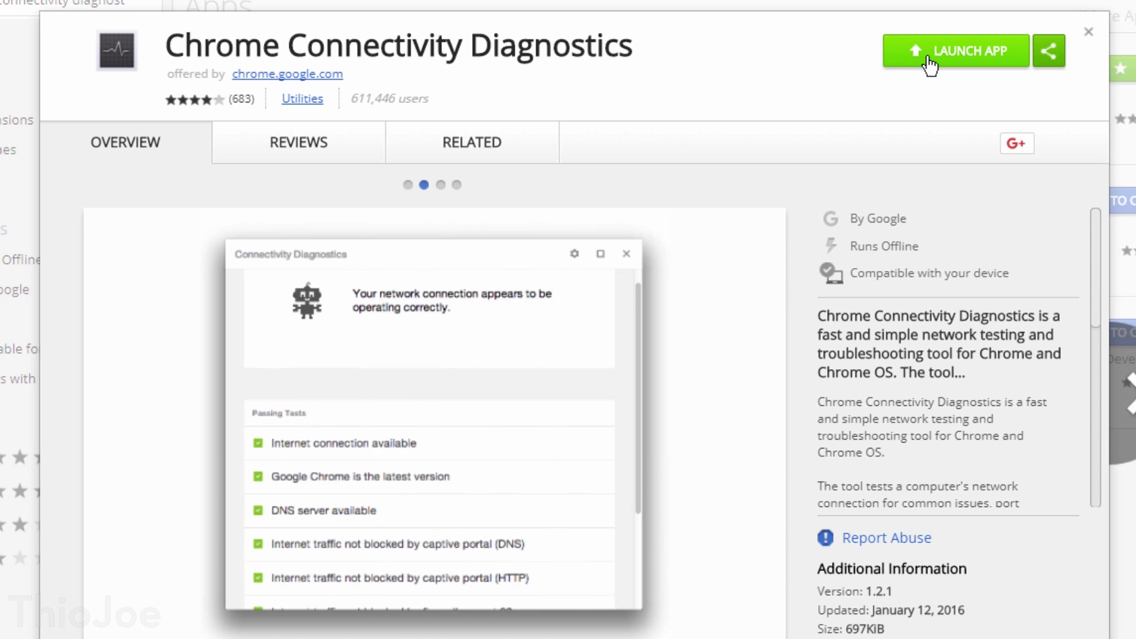
- Launch Chrome Connectivity Diagnostics and reposition its window while the connection tests run
{"action": "left_click", "coordinate": [929, 59]}
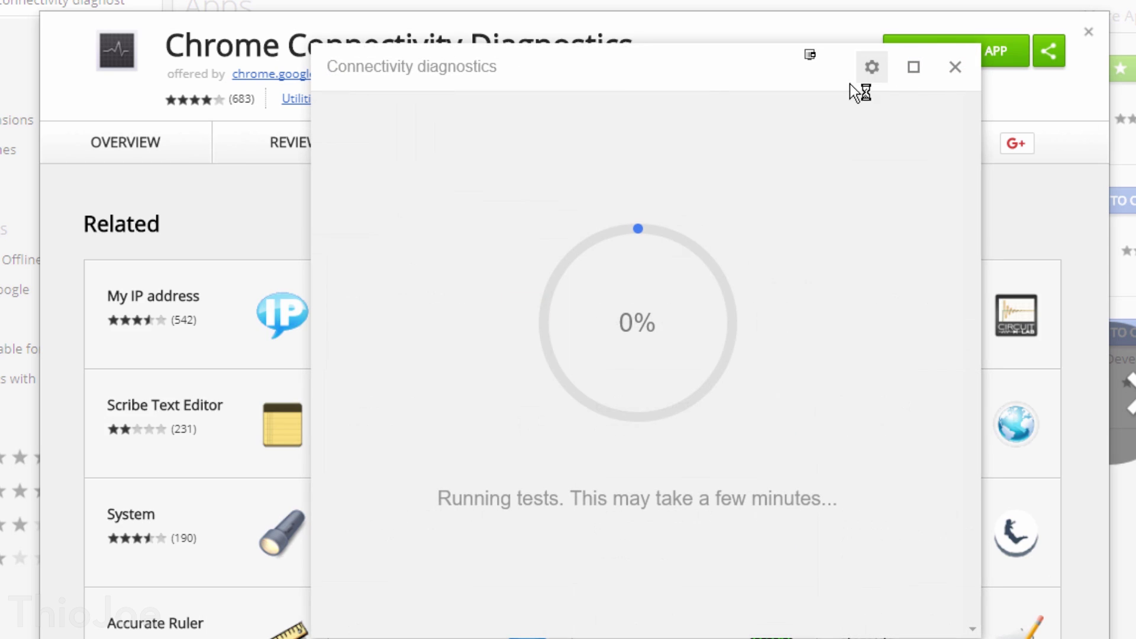
{"action": "left_click_drag", "start_coordinate": [660, 69], "coordinate": [551, 55]}
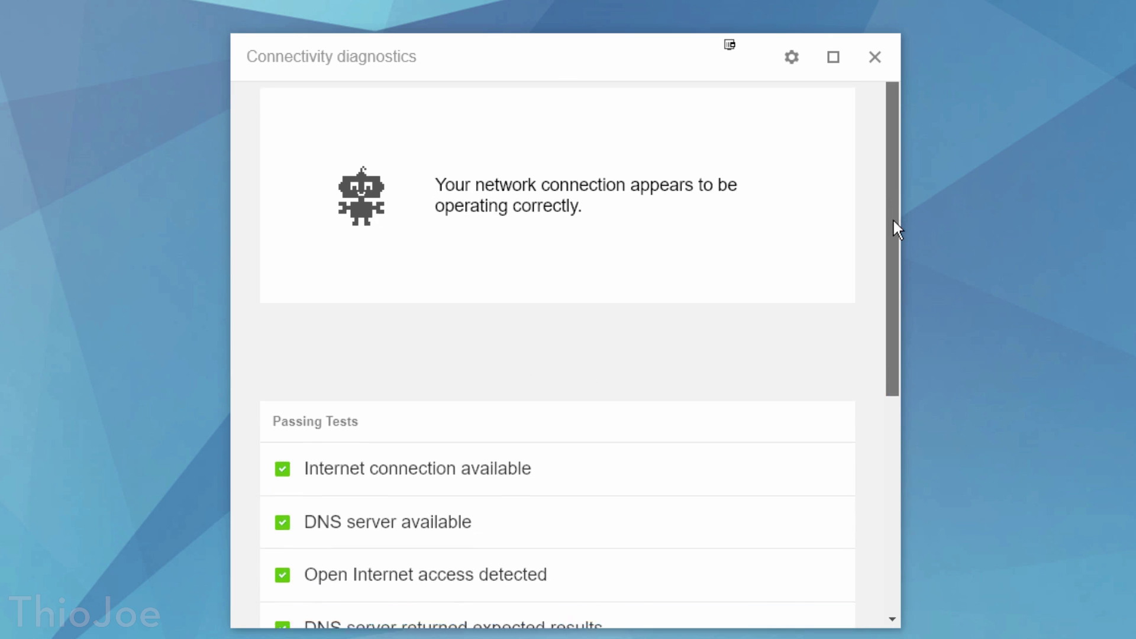
{"action": "left_click_drag", "start_coordinate": [892, 218], "coordinate": [928, 387]}
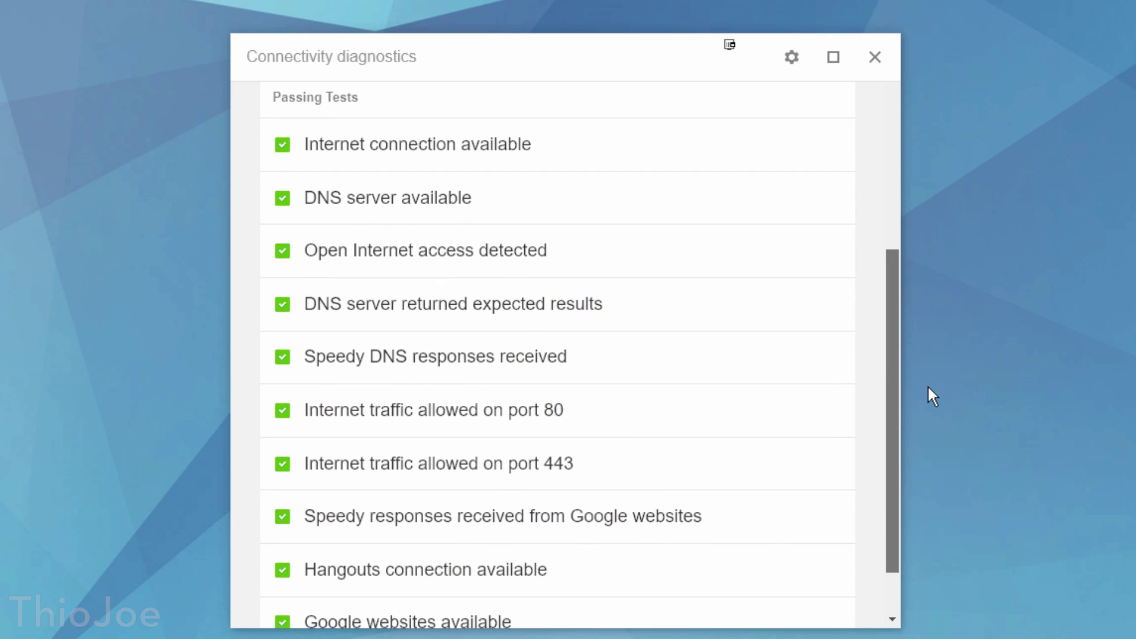
{"action": "left_click_drag", "start_coordinate": [928, 387], "coordinate": [906, 373]}
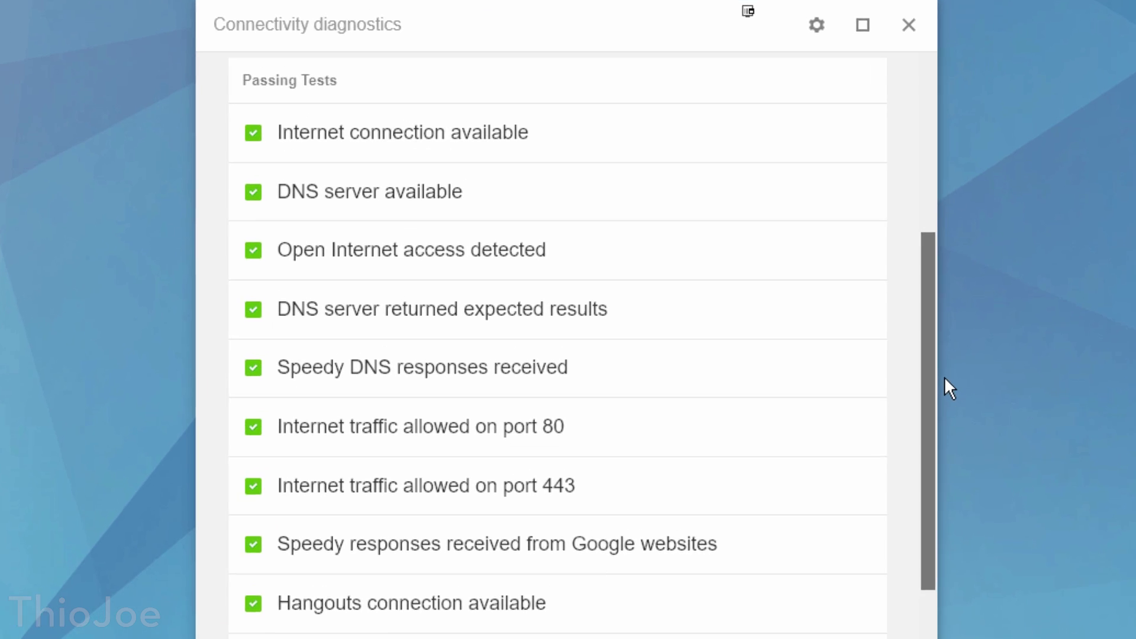
- Expand the Open Internet access and Speedy DNS results, leaving the port 80 explanation expanded
{"action": "left_click", "coordinate": [390, 251]}
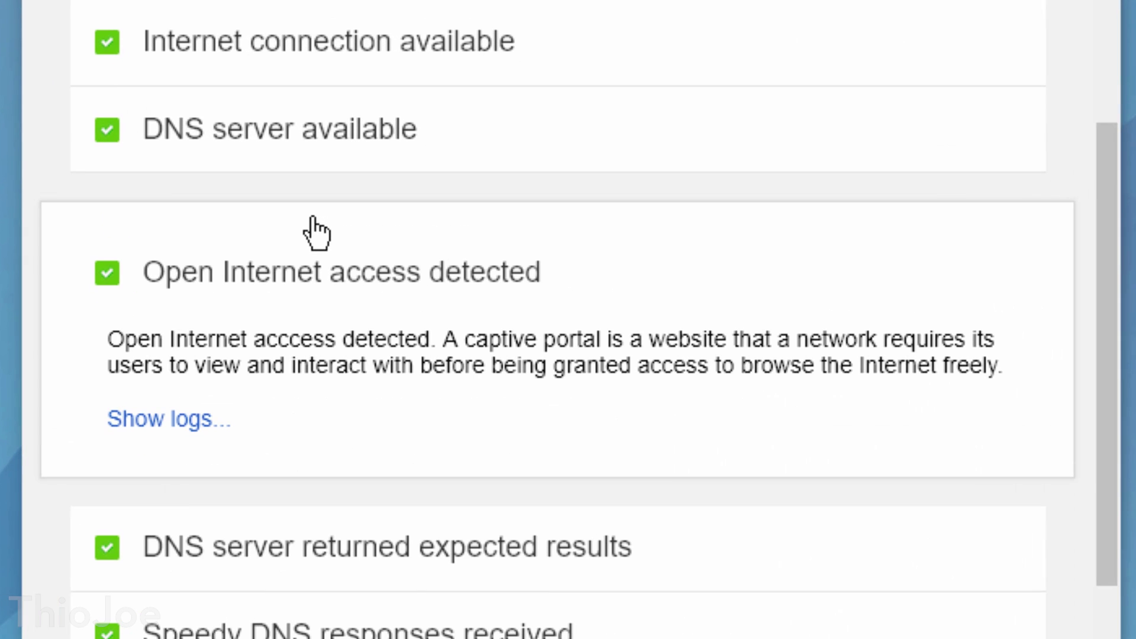
{"action": "left_click", "coordinate": [319, 261]}
{"action": "scroll", "coordinate": [292, 348], "scroll_direction": "down", "scroll_amount": 1}
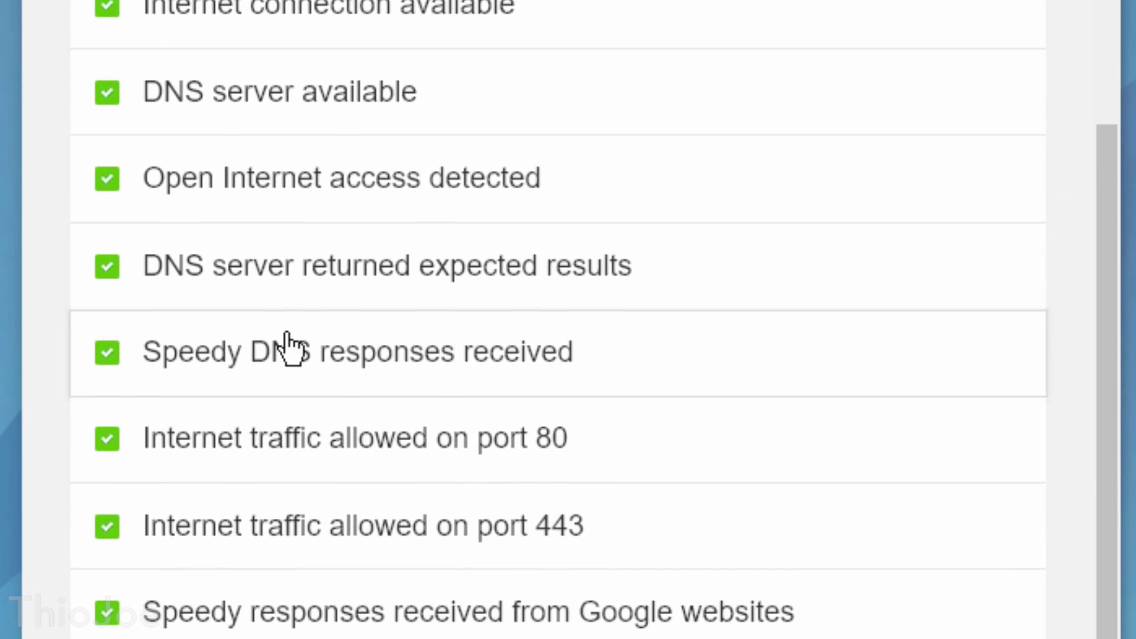
{"action": "left_click", "coordinate": [293, 346]}
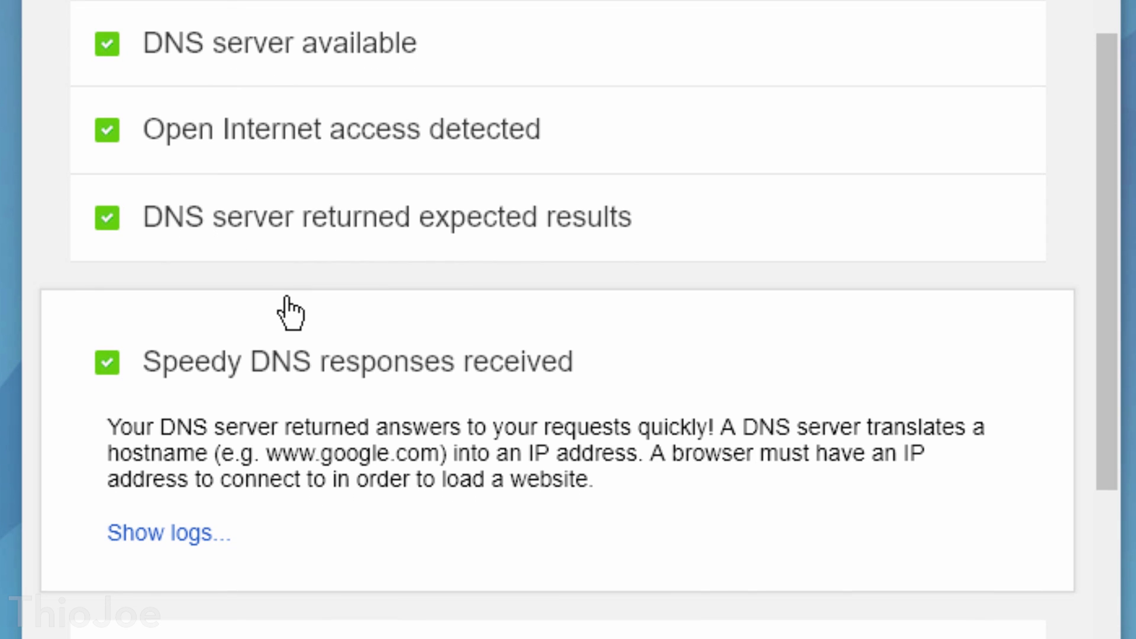
{"action": "left_click", "coordinate": [286, 297]}
{"action": "left_click", "coordinate": [283, 372]}
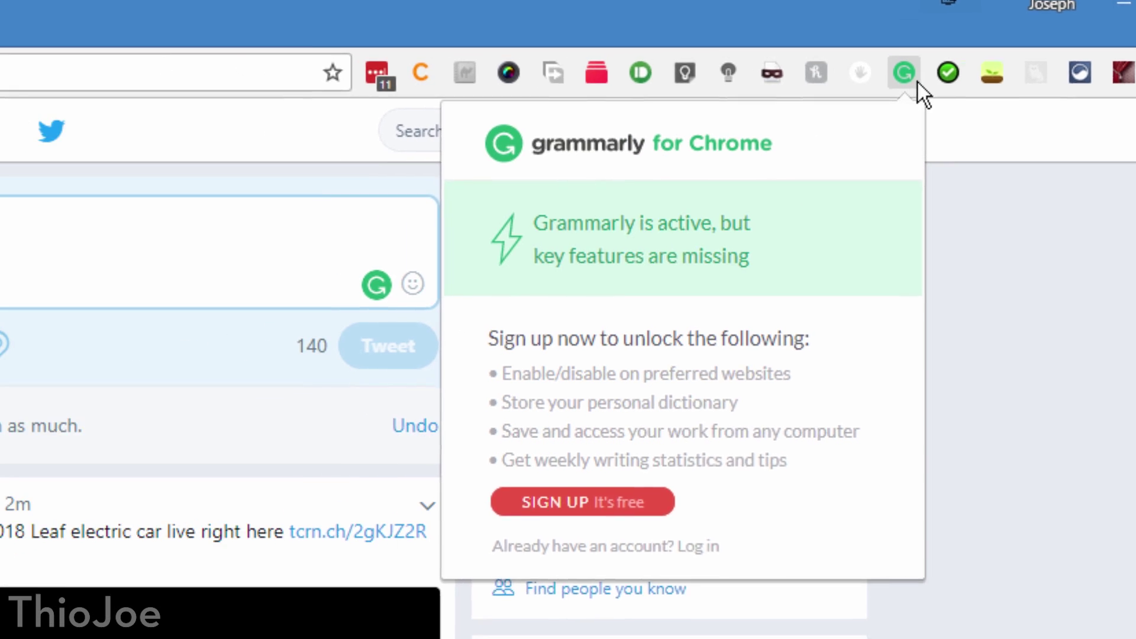
- Draft the tweet 'Your so dum lol' and accept Grammarly's corrections 'dumb' and 'You're'
{"action": "left_click", "coordinate": [748, 94]}
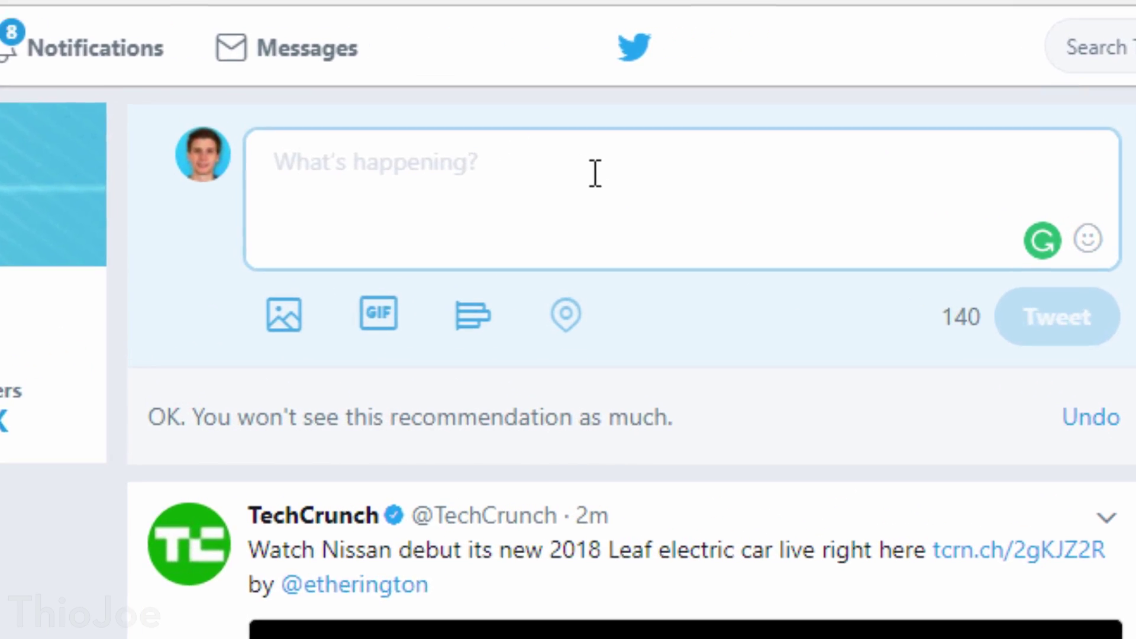
{"action": "type", "text": "Your so du"}
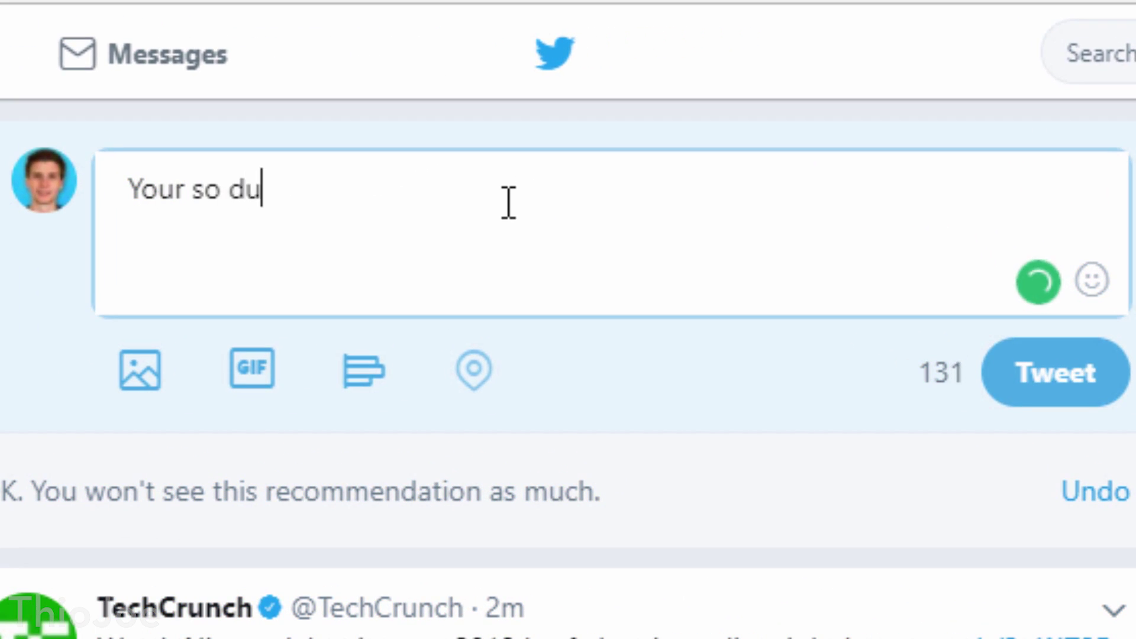
{"action": "type", "text": "m lol"}
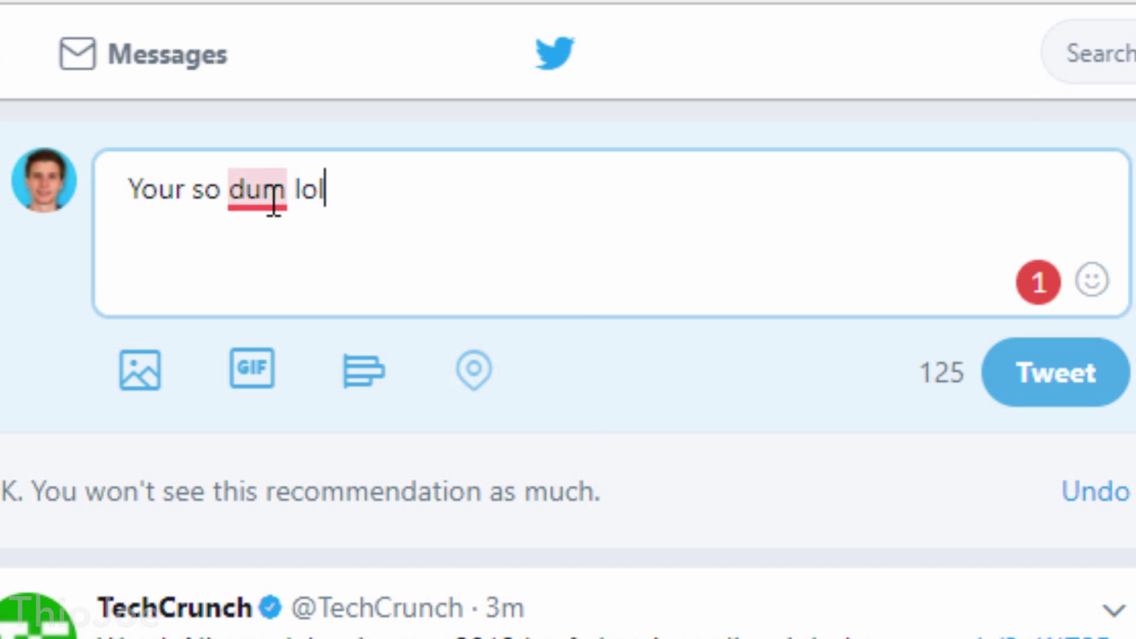
{"action": "mouse_move", "coordinate": [271, 203]}
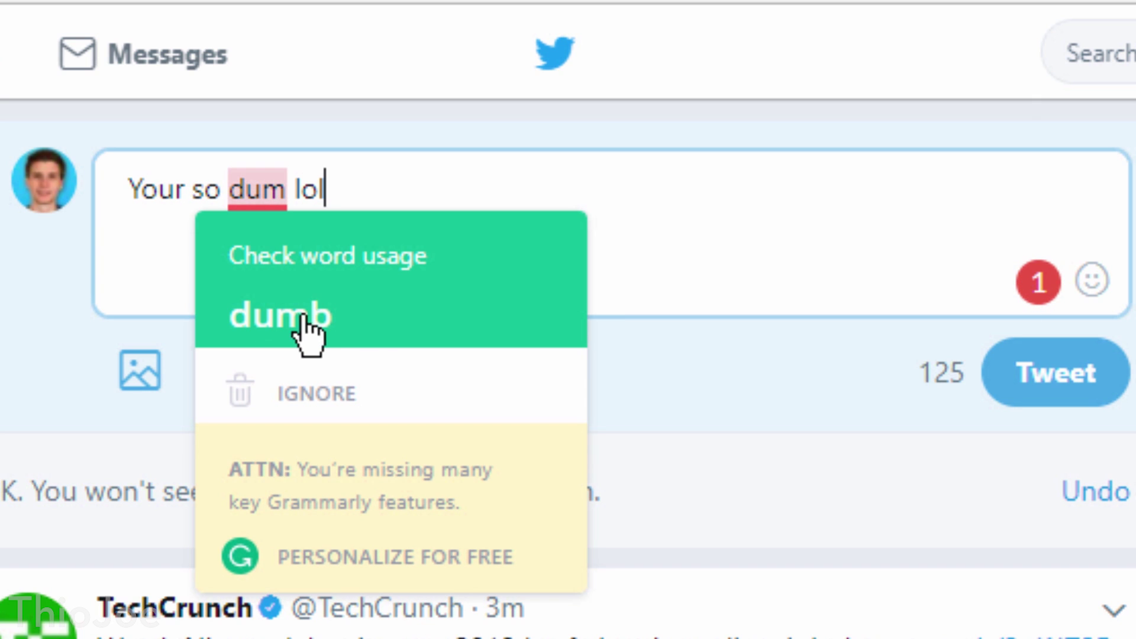
{"action": "left_click", "coordinate": [372, 334]}
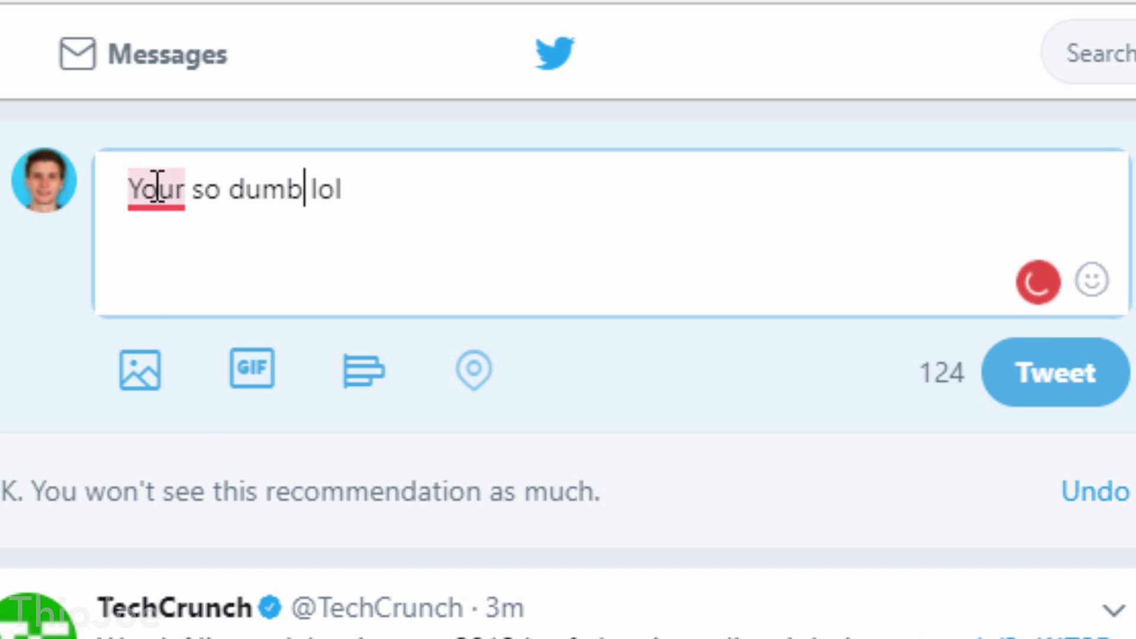
{"action": "mouse_move", "coordinate": [167, 191]}
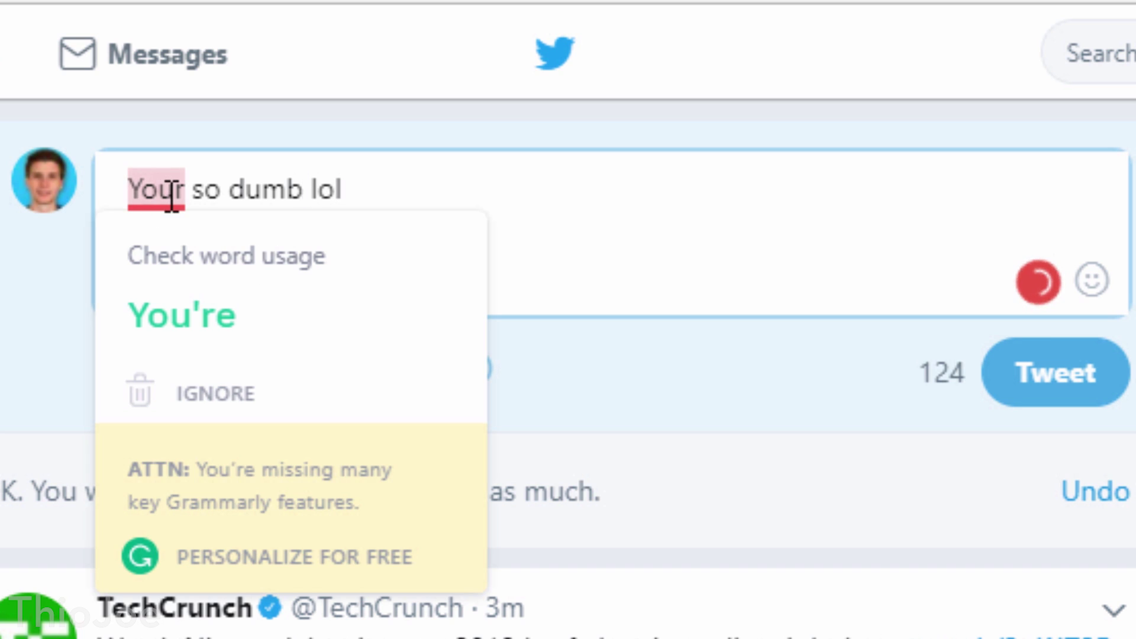
{"action": "left_click", "coordinate": [286, 332]}
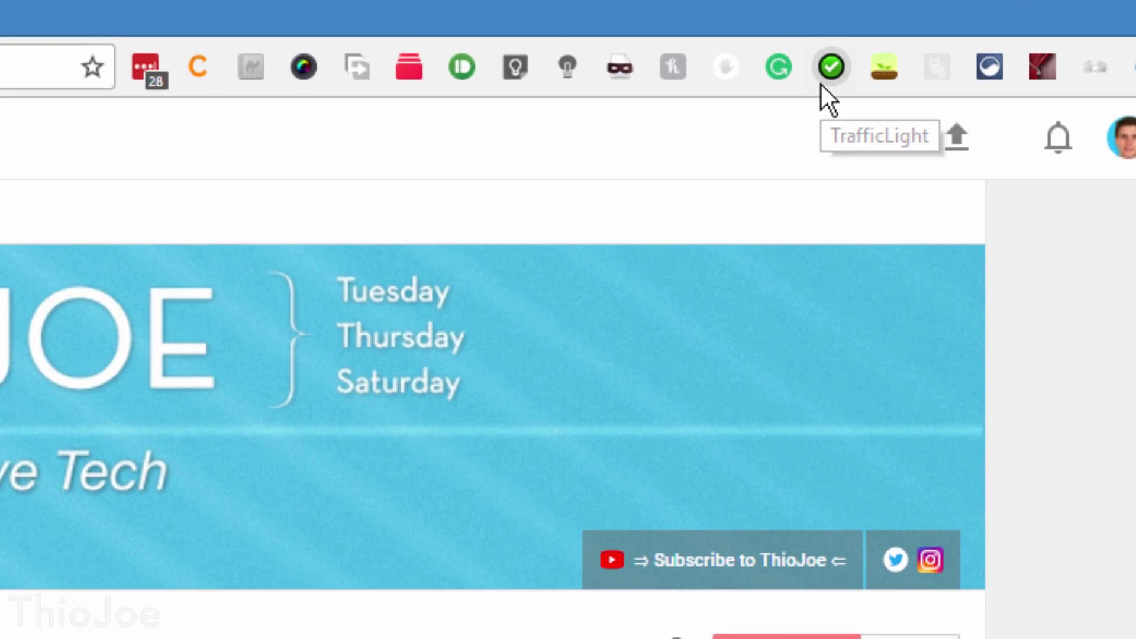
- Switch on TrafficLight's Search Result Analyzer in its settings
{"action": "left_click", "coordinate": [780, 105]}
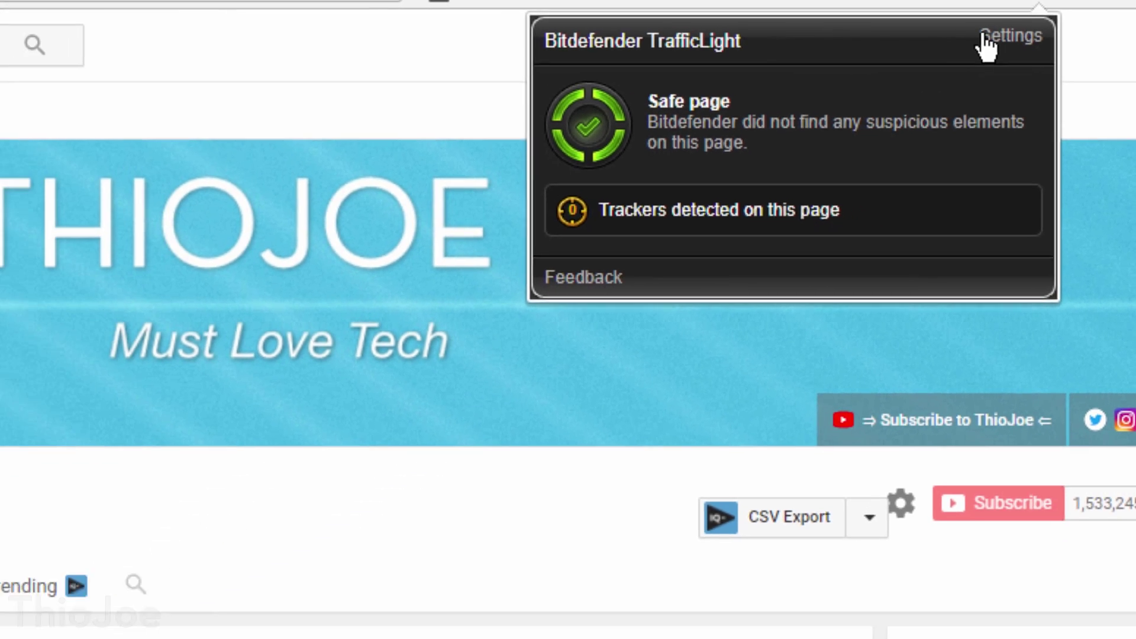
{"action": "left_click", "coordinate": [987, 46]}
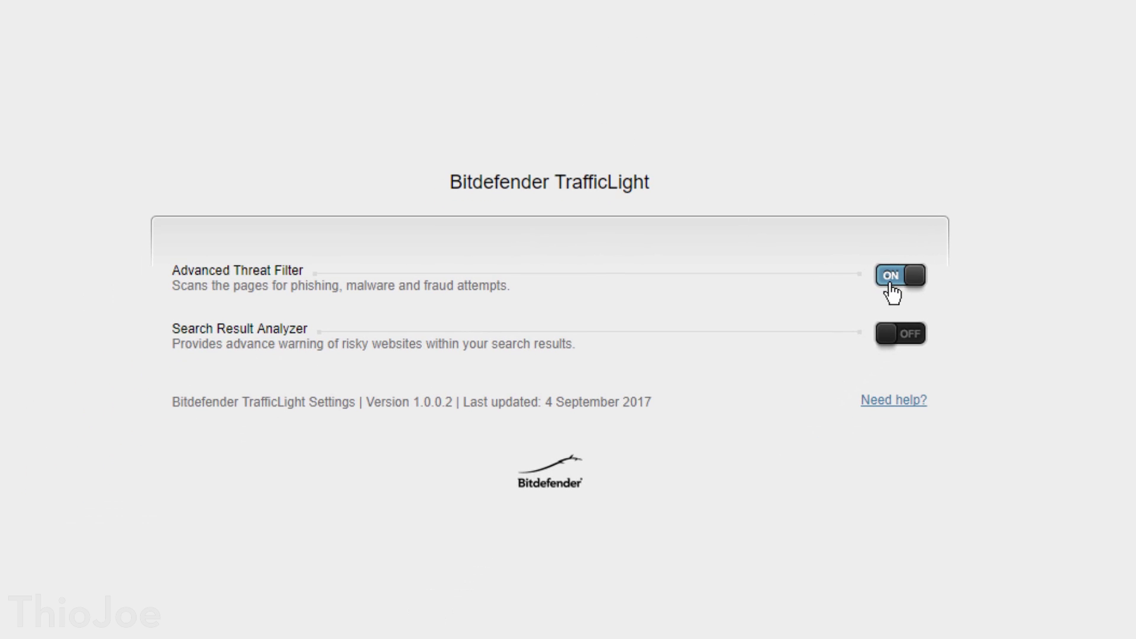
{"action": "left_click", "coordinate": [900, 334]}
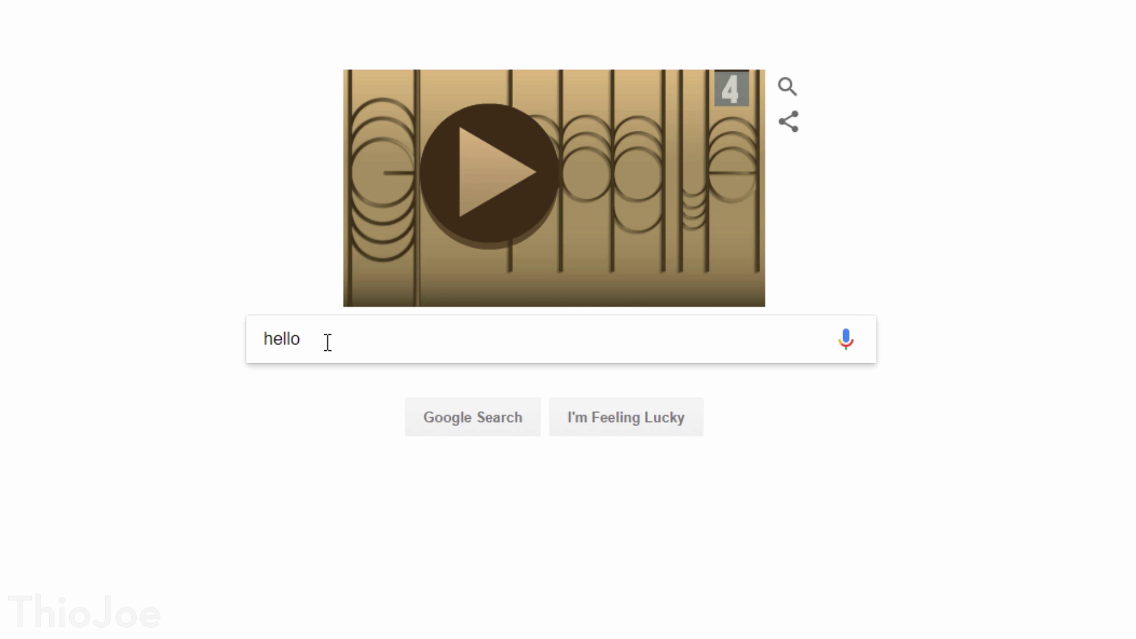
- Search Google for hello to try the analyzer, then switch it back off
{"action": "left_click_drag", "start_coordinate": [266, 338], "coordinate": [331, 340]}
{"action": "left_click", "coordinate": [332, 340]}
{"action": "left_click", "coordinate": [450, 417]}
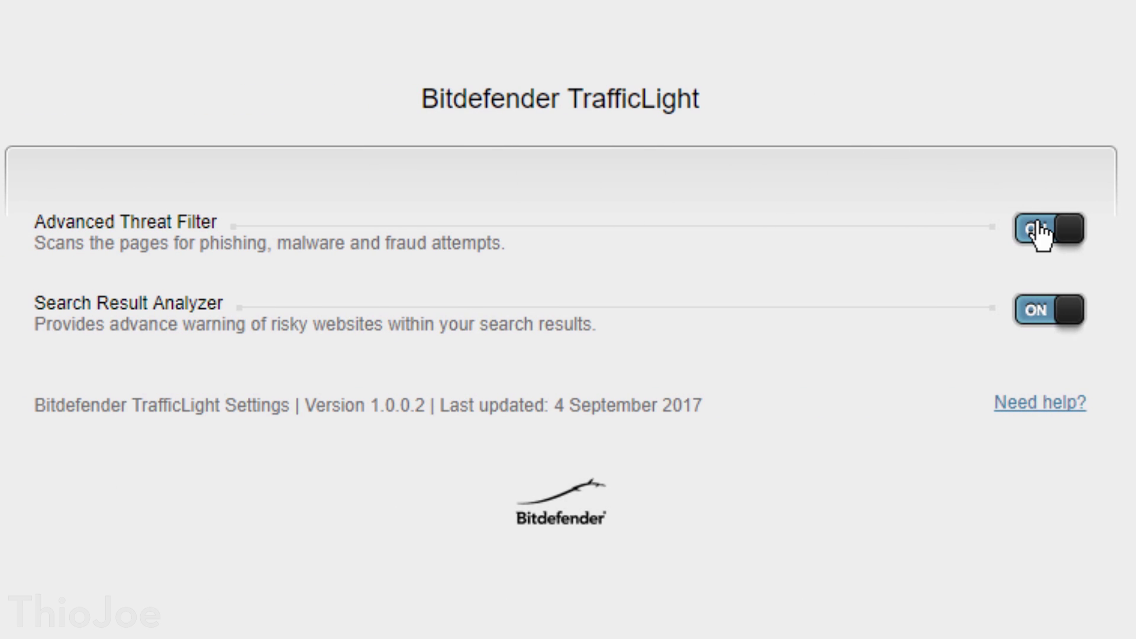
{"action": "left_click", "coordinate": [1048, 320]}
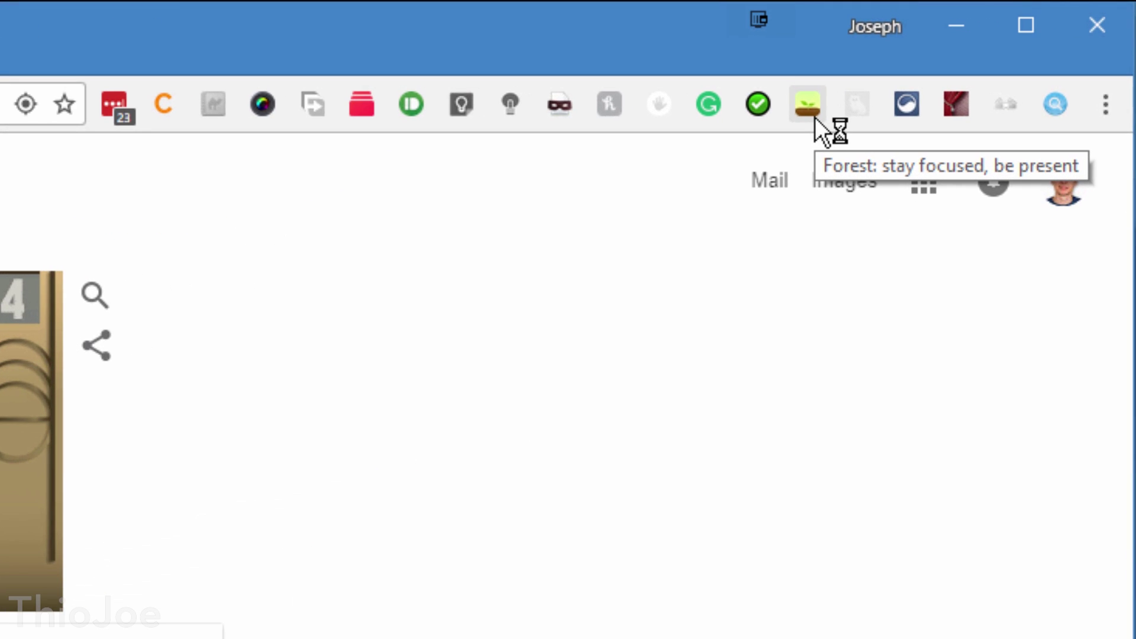
- Pick the bush tree and a 10:00 timer in the Forest focus timer
{"action": "left_click", "coordinate": [808, 115]}
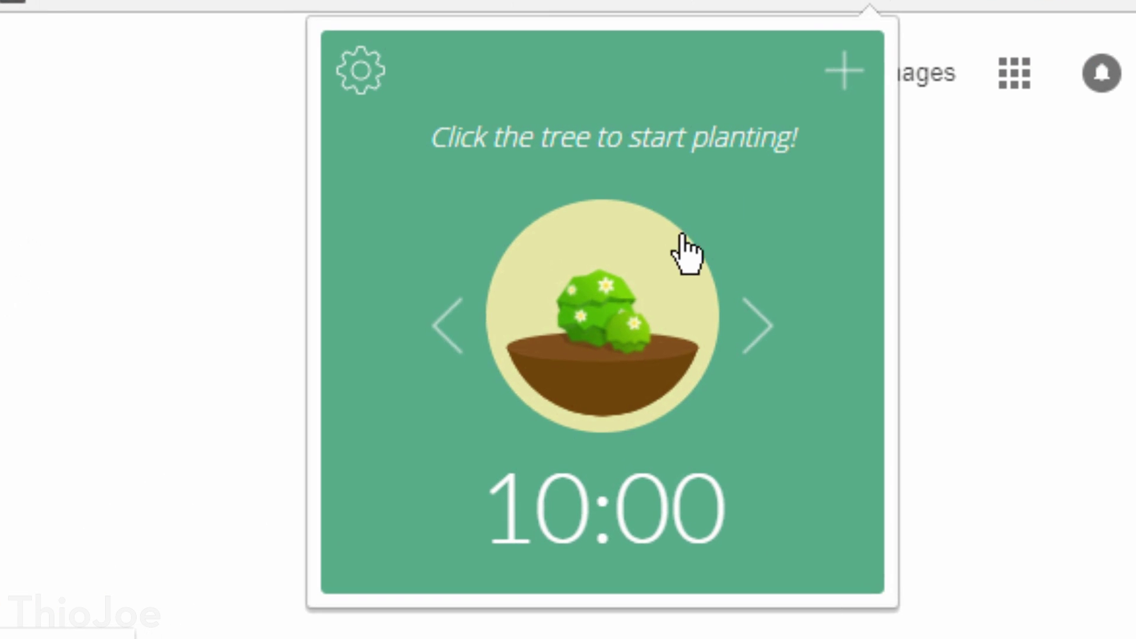
{"action": "mouse_move", "coordinate": [644, 328]}
{"action": "left_click", "coordinate": [765, 338]}
{"action": "left_click", "coordinate": [452, 320]}
{"action": "mouse_move", "coordinate": [540, 509]}
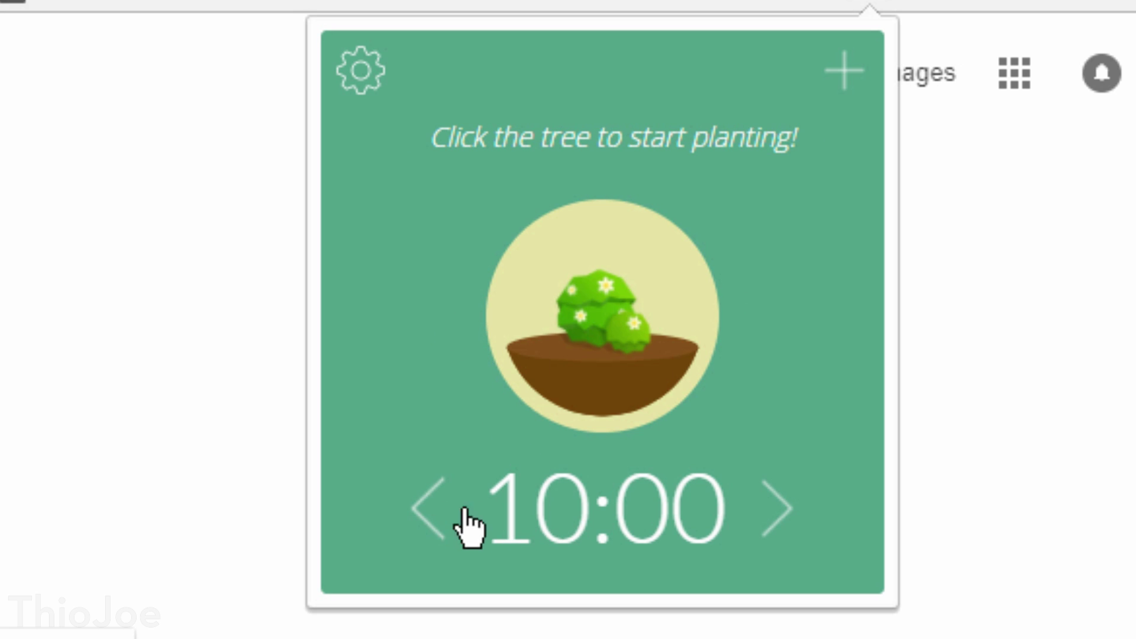
{"action": "left_click", "coordinate": [782, 516]}
{"action": "left_click", "coordinate": [428, 516]}
- Start planting the tree, then give up the session and confirm
{"action": "left_click", "coordinate": [620, 390]}
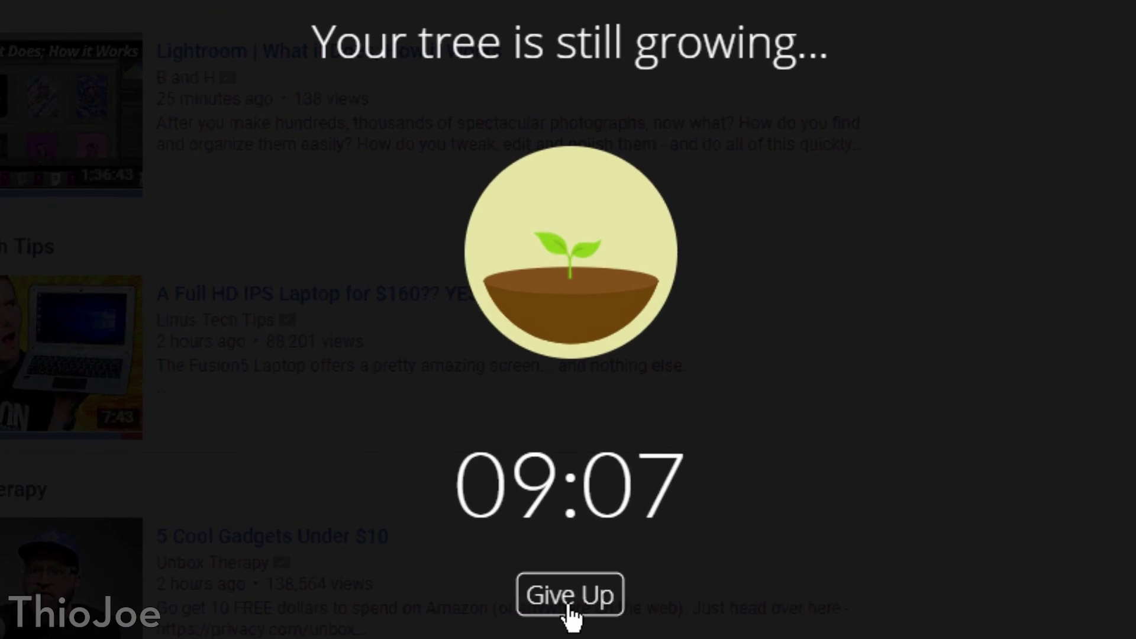
{"action": "left_click", "coordinate": [567, 594]}
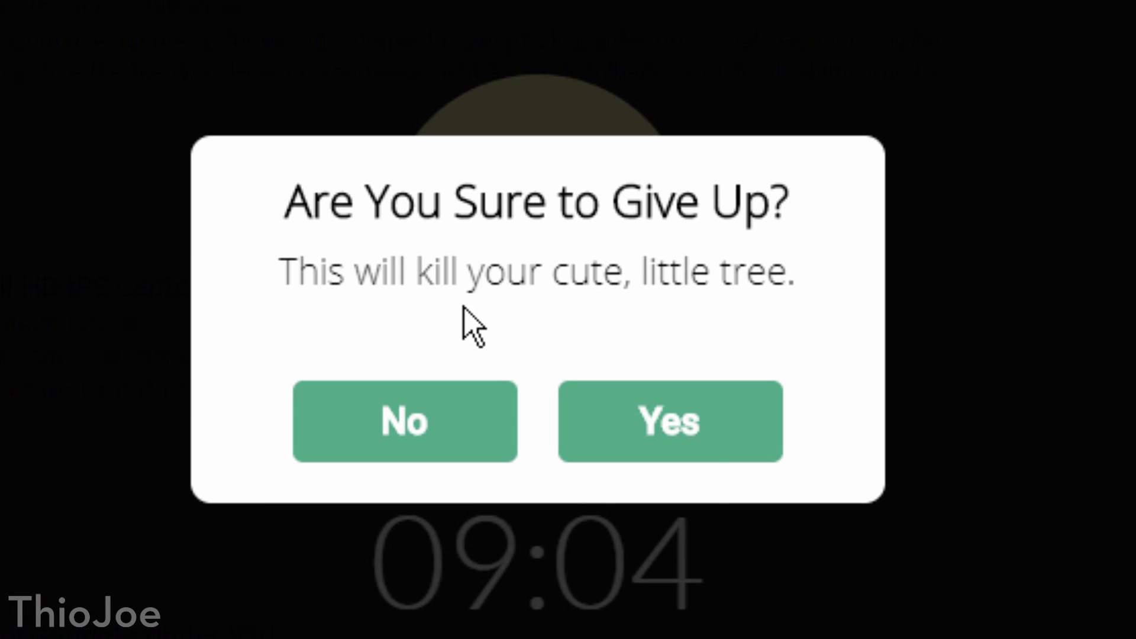
{"action": "left_click", "coordinate": [680, 441]}
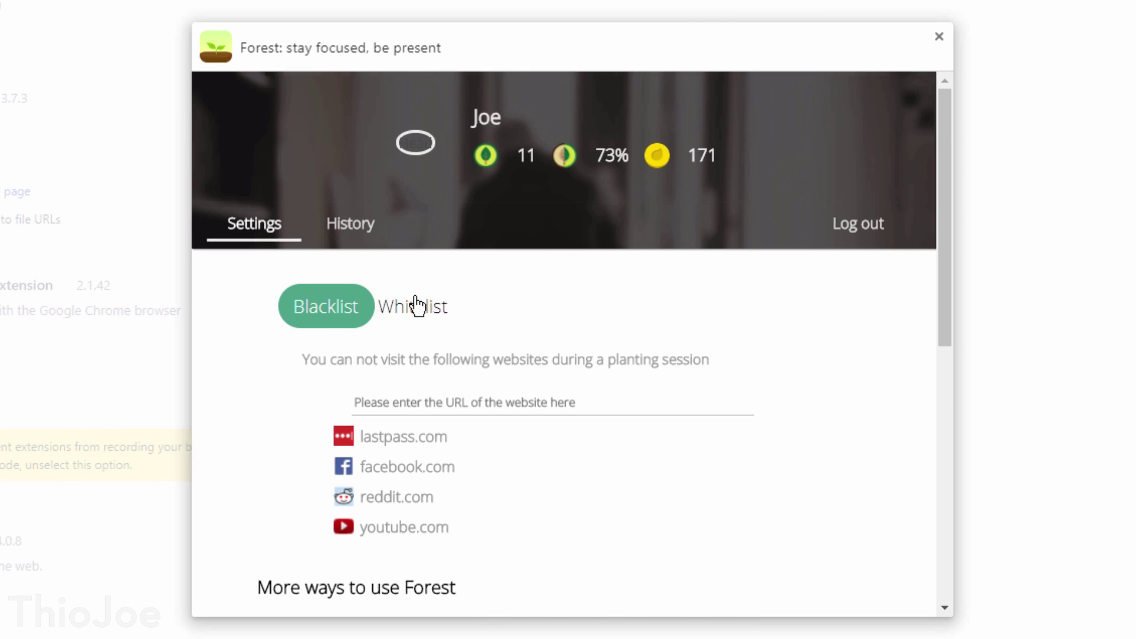
- Scroll Forest's settings to the Blacklist and delete the lastpass.com entry
{"action": "scroll", "coordinate": [440, 338], "scroll_direction": "down", "scroll_amount": 2}
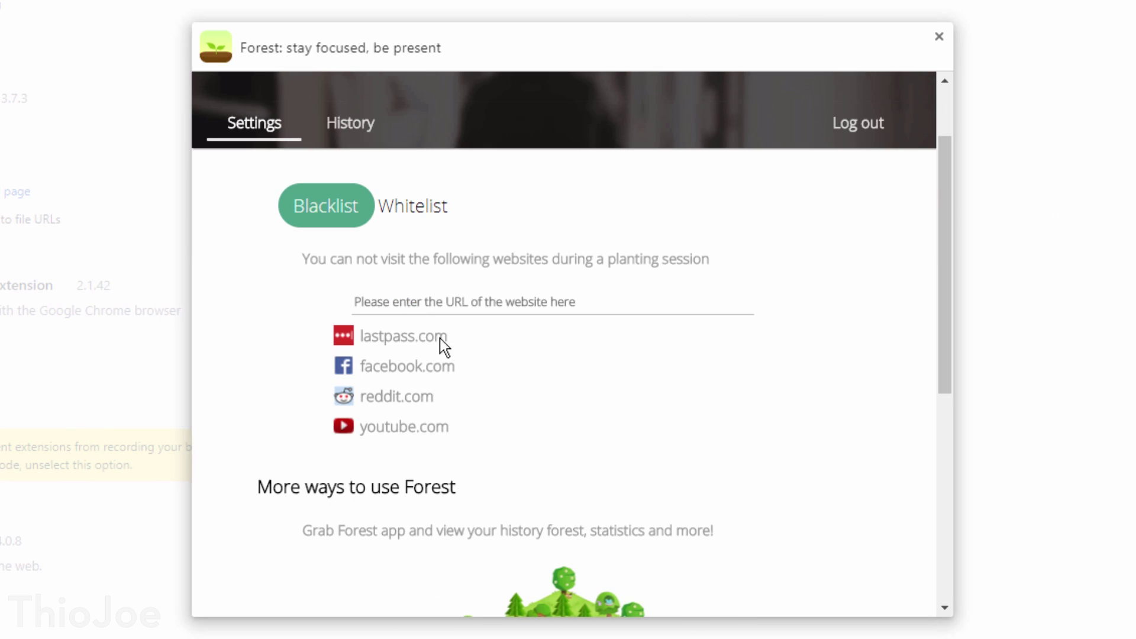
{"action": "left_click_drag", "start_coordinate": [934, 300], "coordinate": [928, 459]}
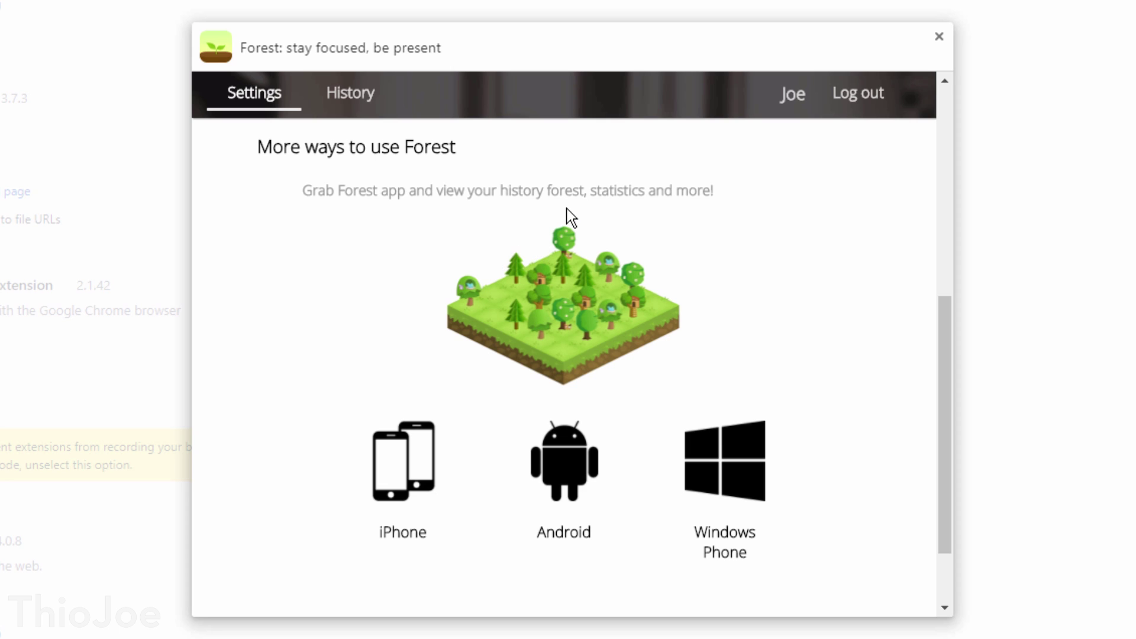
{"action": "left_click_drag", "start_coordinate": [937, 380], "coordinate": [934, 189]}
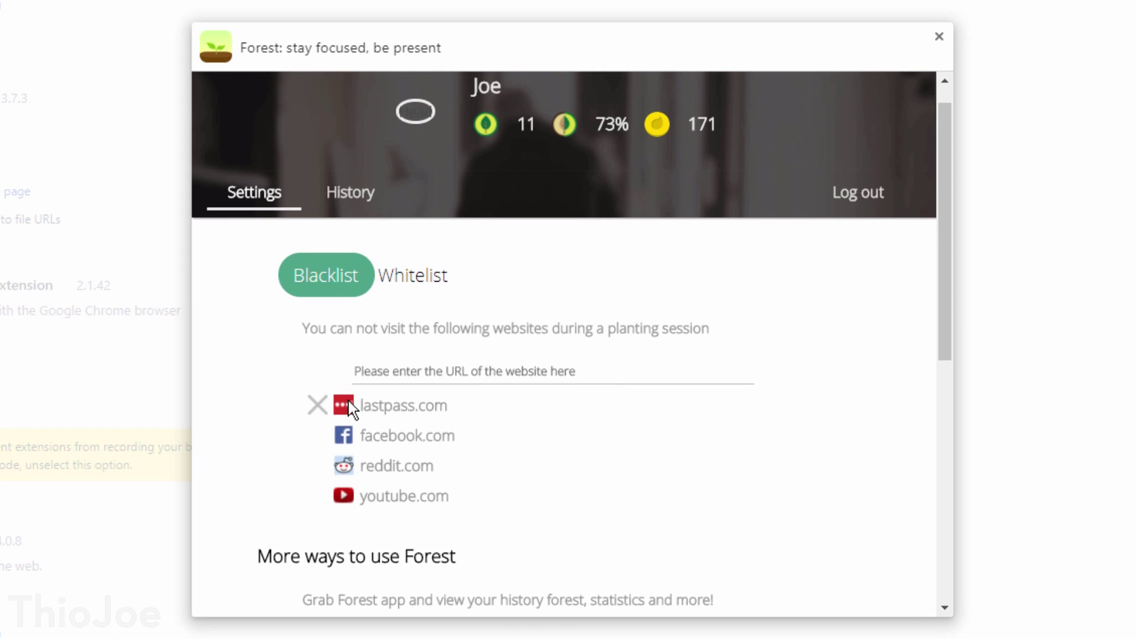
{"action": "left_click", "coordinate": [318, 406]}
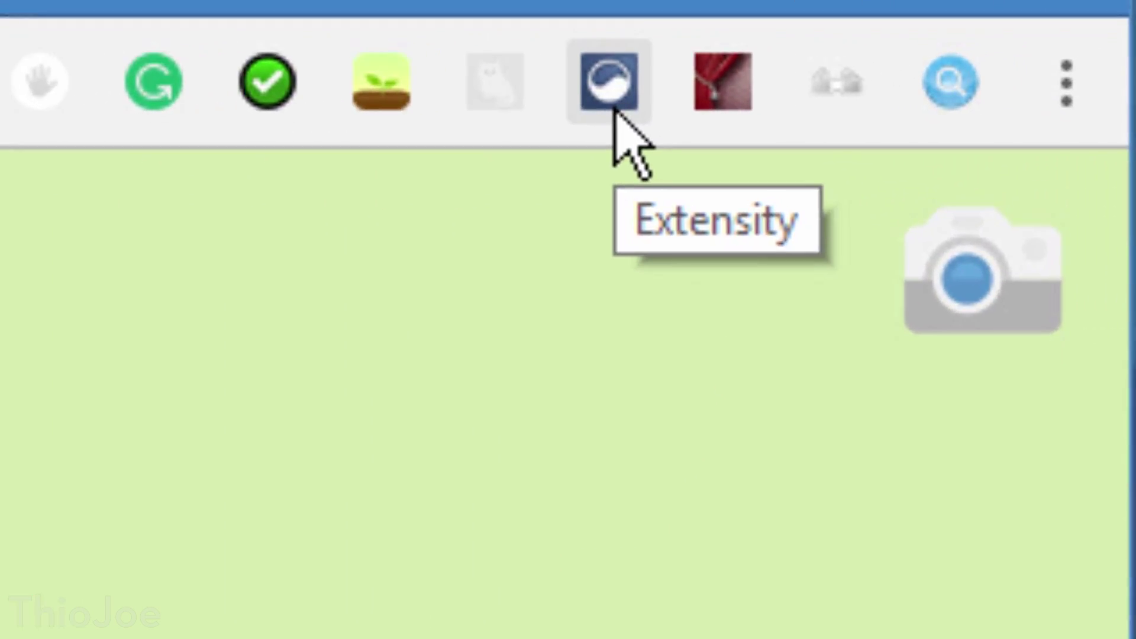
- Turn on Long Descriptions in Context Menu from Extensity's extension list
{"action": "left_click", "coordinate": [612, 106]}
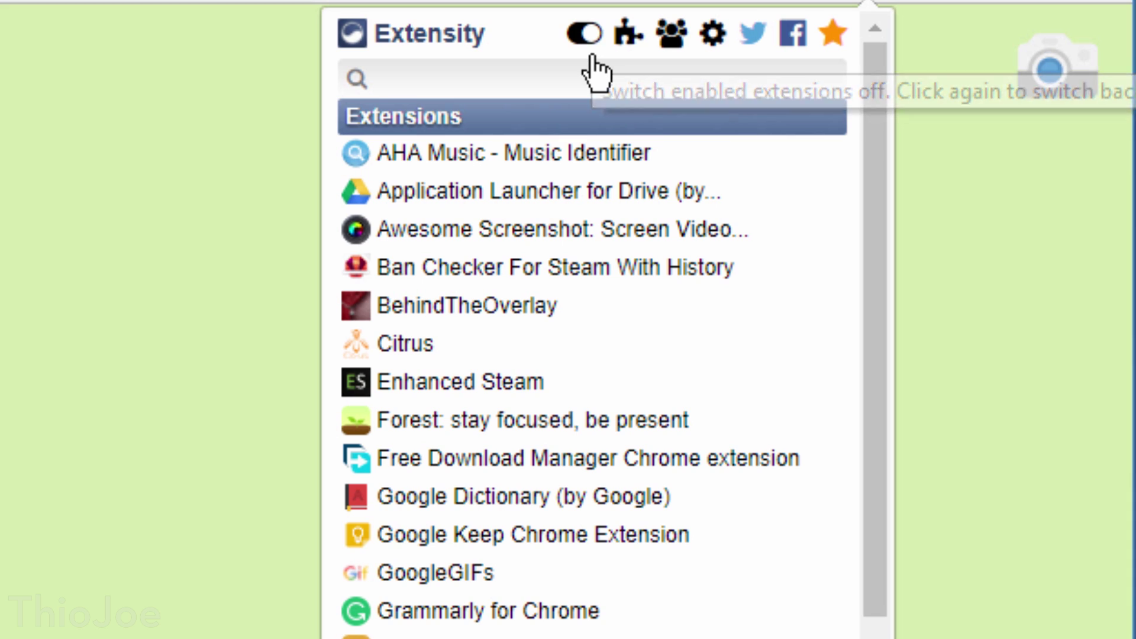
{"action": "scroll", "coordinate": [386, 198], "scroll_direction": "down", "scroll_amount": 1}
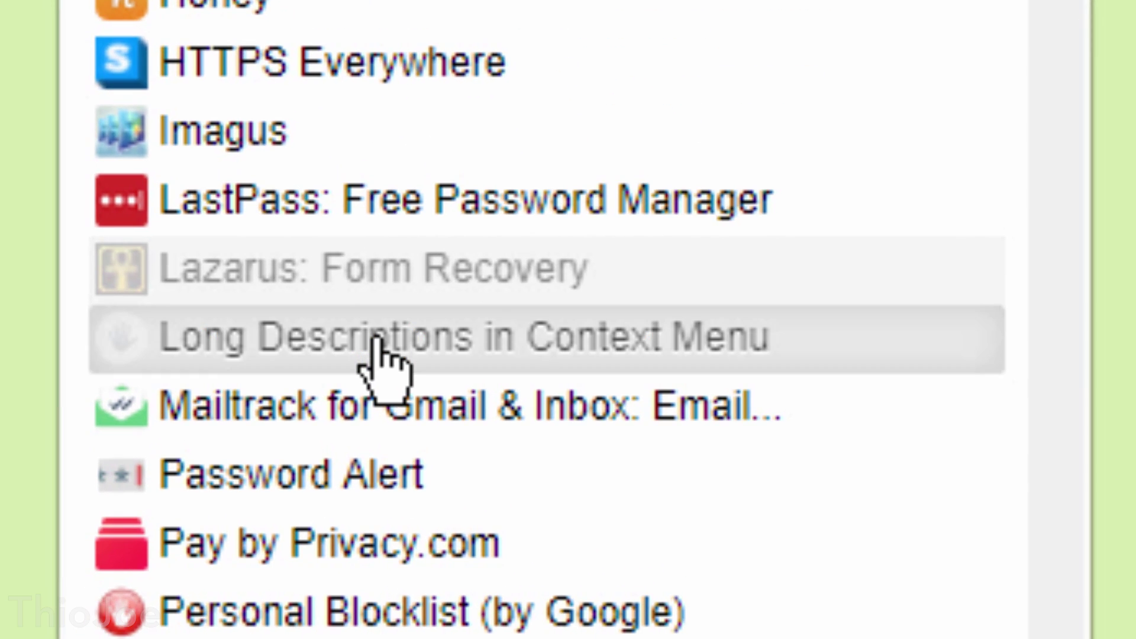
{"action": "left_click", "coordinate": [384, 350]}
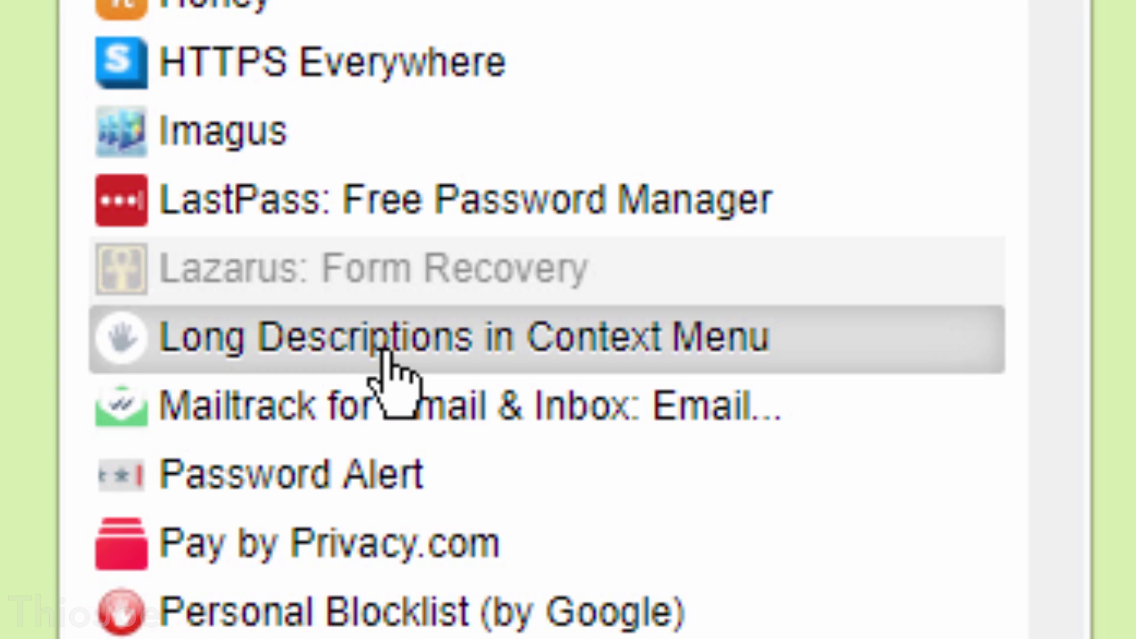
{"action": "left_click", "coordinate": [835, 340]}
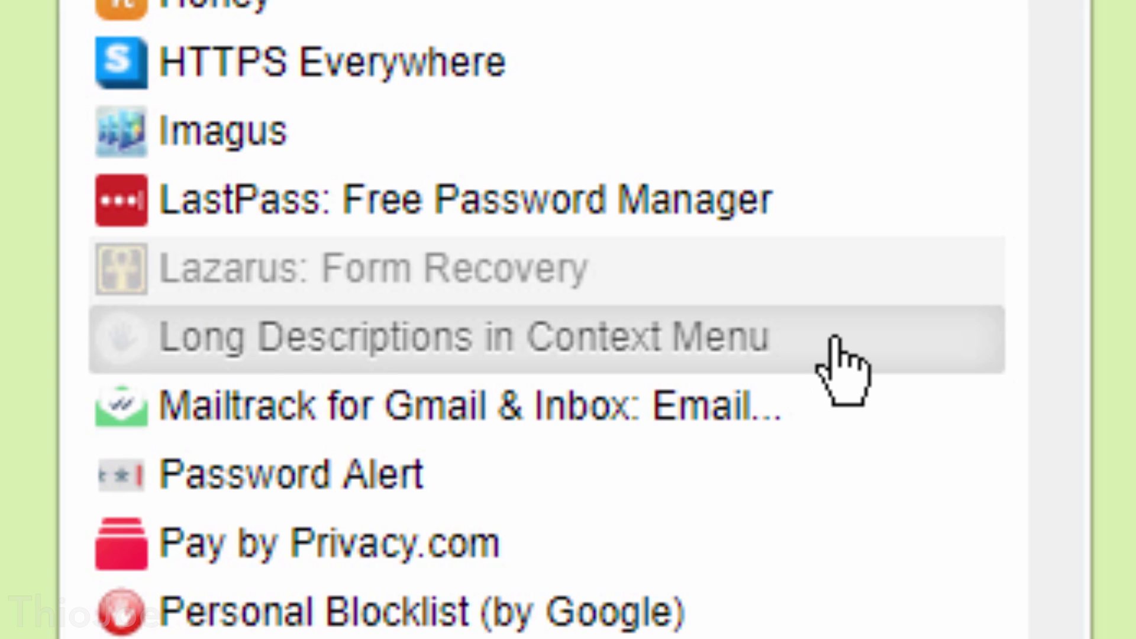
{"action": "left_click", "coordinate": [835, 340]}
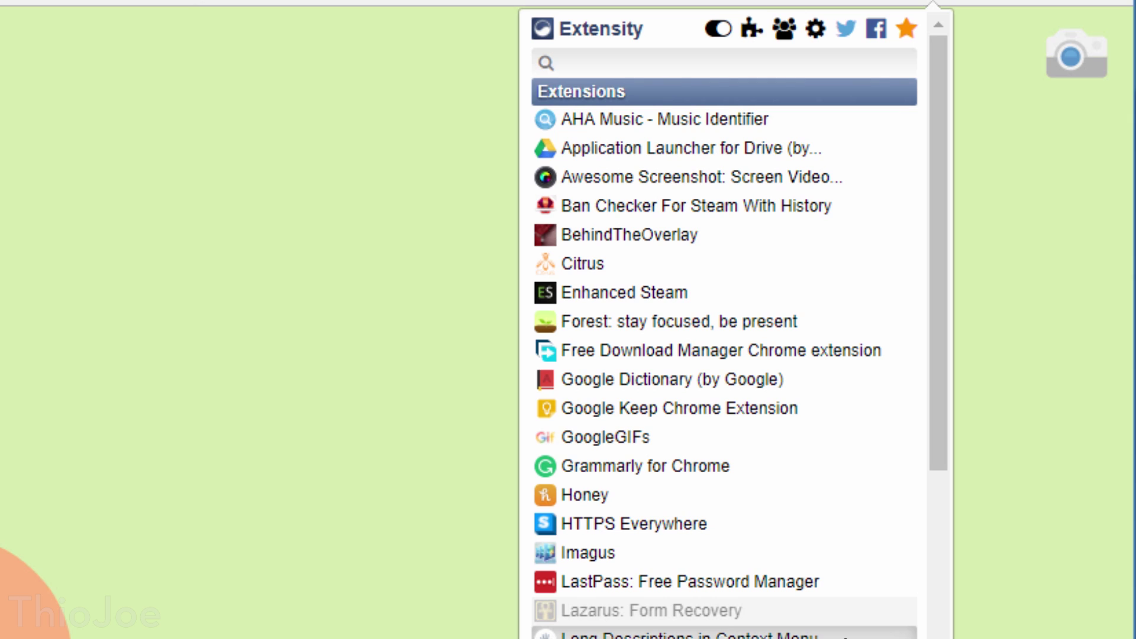
{"action": "scroll", "coordinate": [844, 637], "scroll_direction": "down", "scroll_amount": 2}
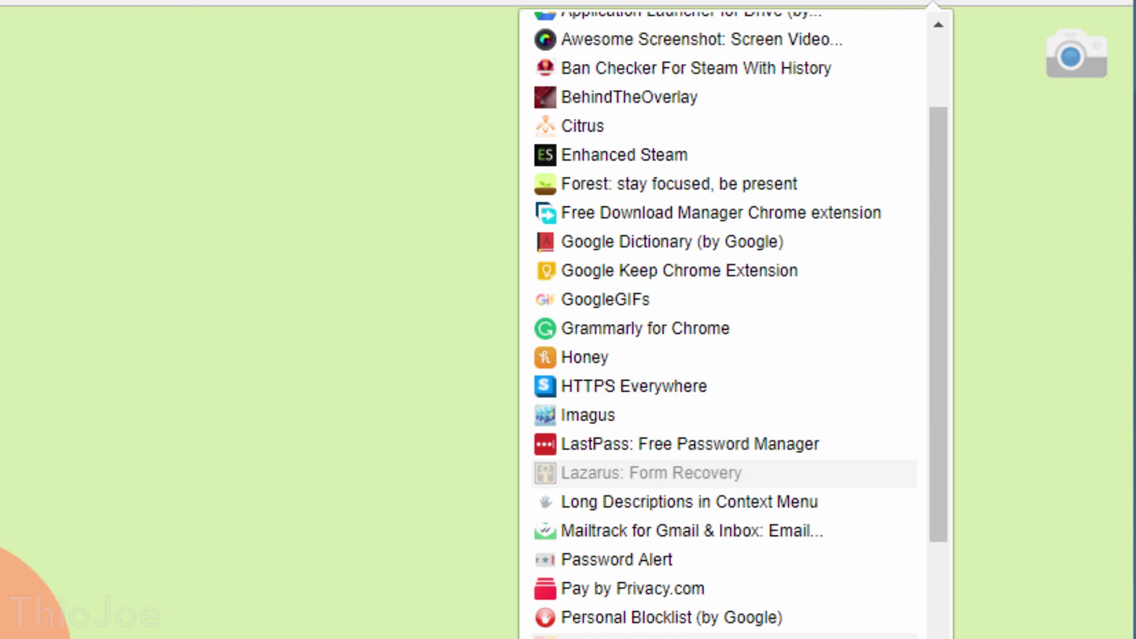
{"action": "scroll", "coordinate": [724, 355], "scroll_direction": "up", "scroll_amount": 2}
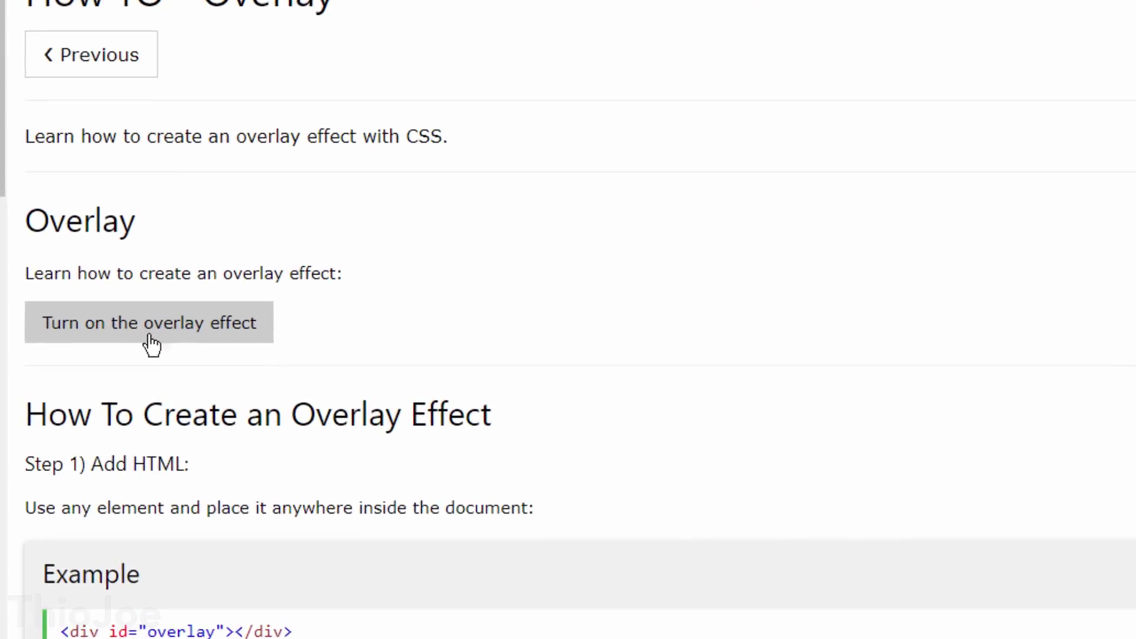
- Turn on the W3Schools overlay effect and remove it with BehindTheOverlay, twice
{"action": "left_click", "coordinate": [144, 342]}
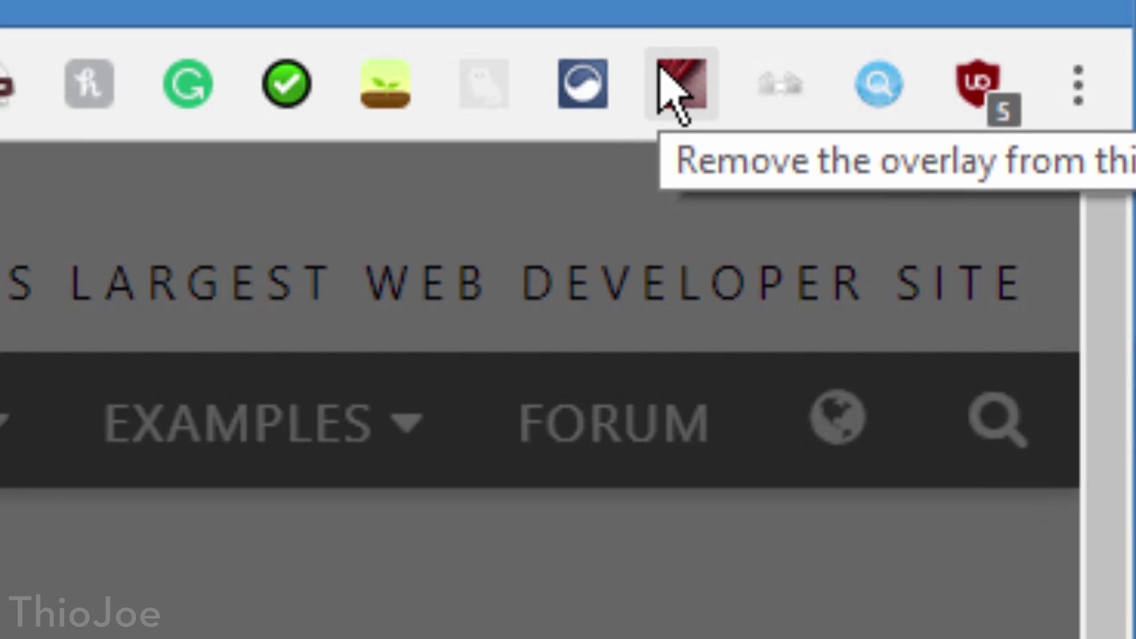
{"action": "left_click", "coordinate": [586, 101]}
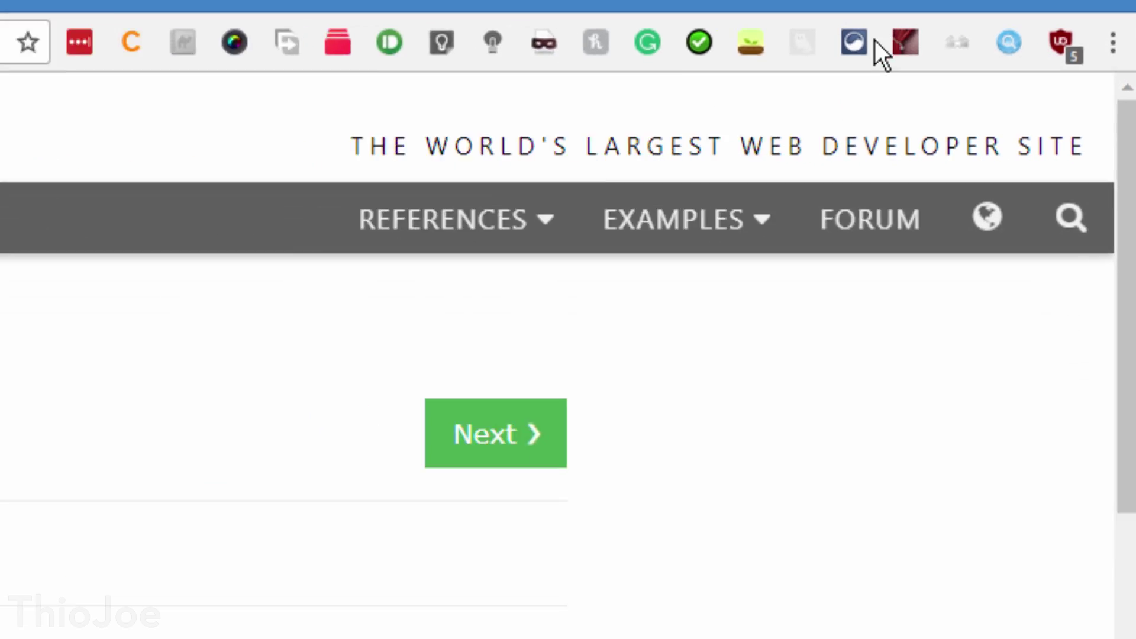
{"action": "left_click", "coordinate": [158, 378]}
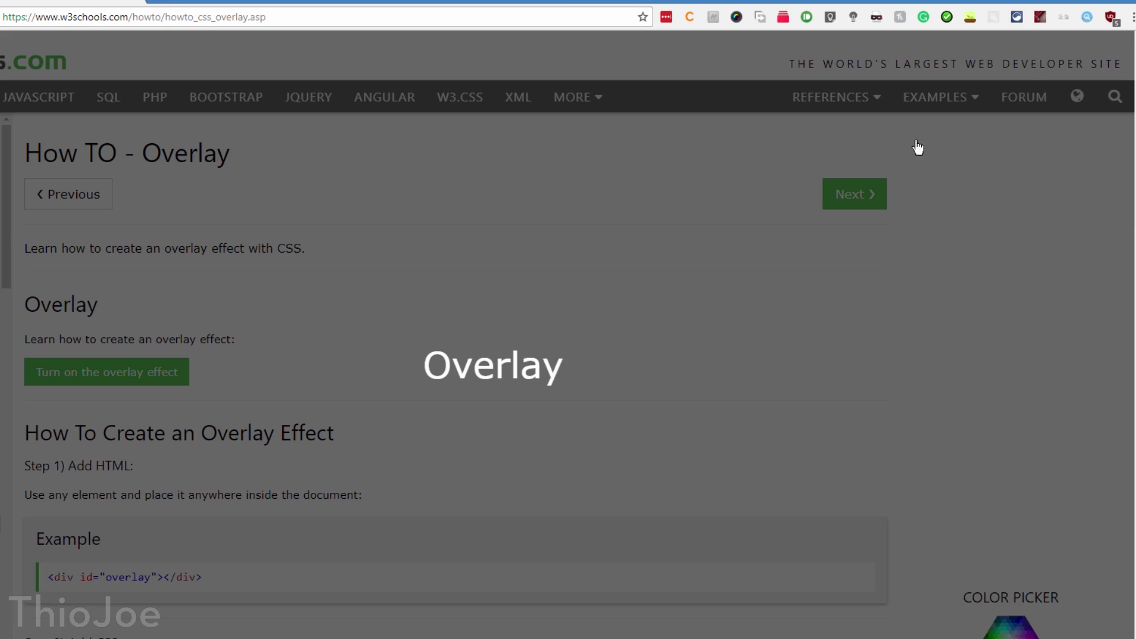
{"action": "left_click", "coordinate": [1040, 17]}
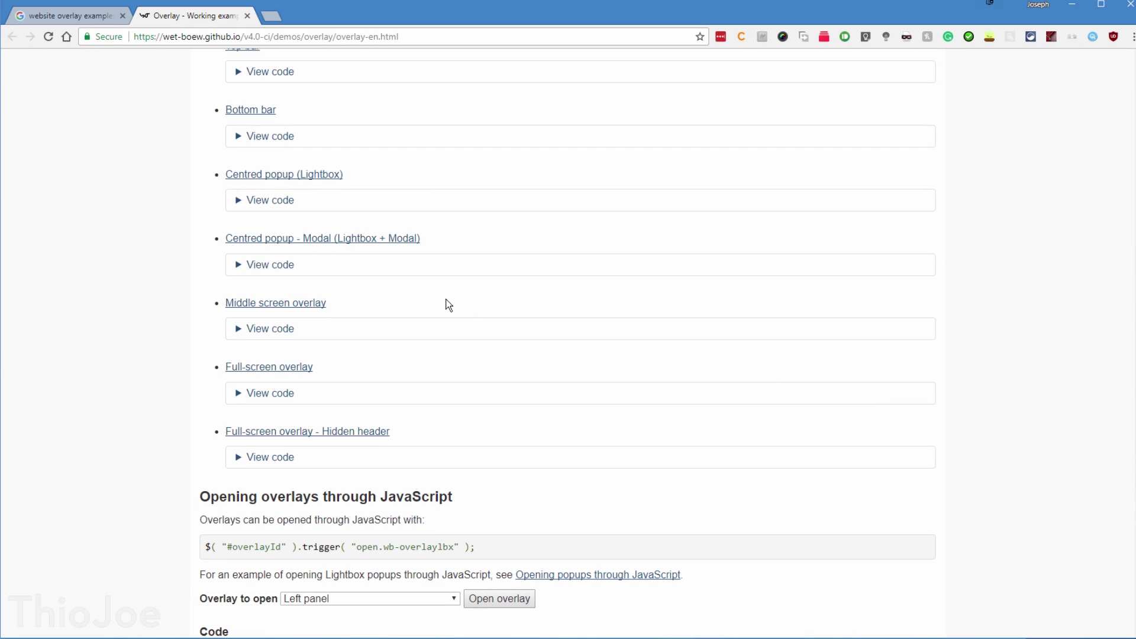
- Open the Middle screen and Full-screen overlay demos, removing each overlay with BehindTheOverlay
{"action": "left_click", "coordinate": [273, 305]}
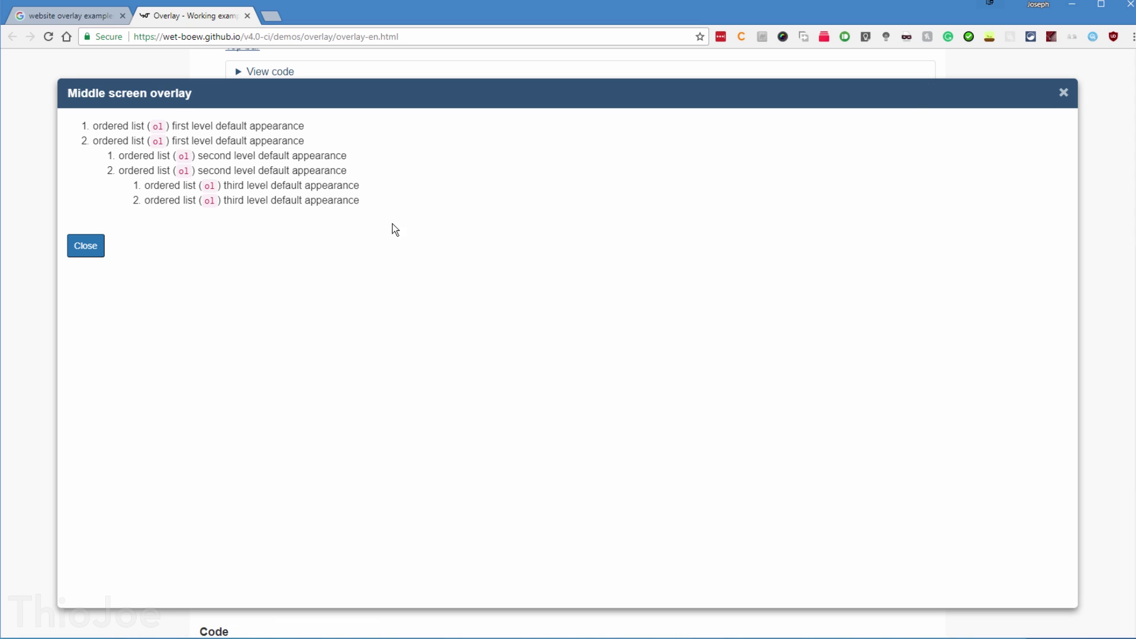
{"action": "left_click", "coordinate": [1053, 38]}
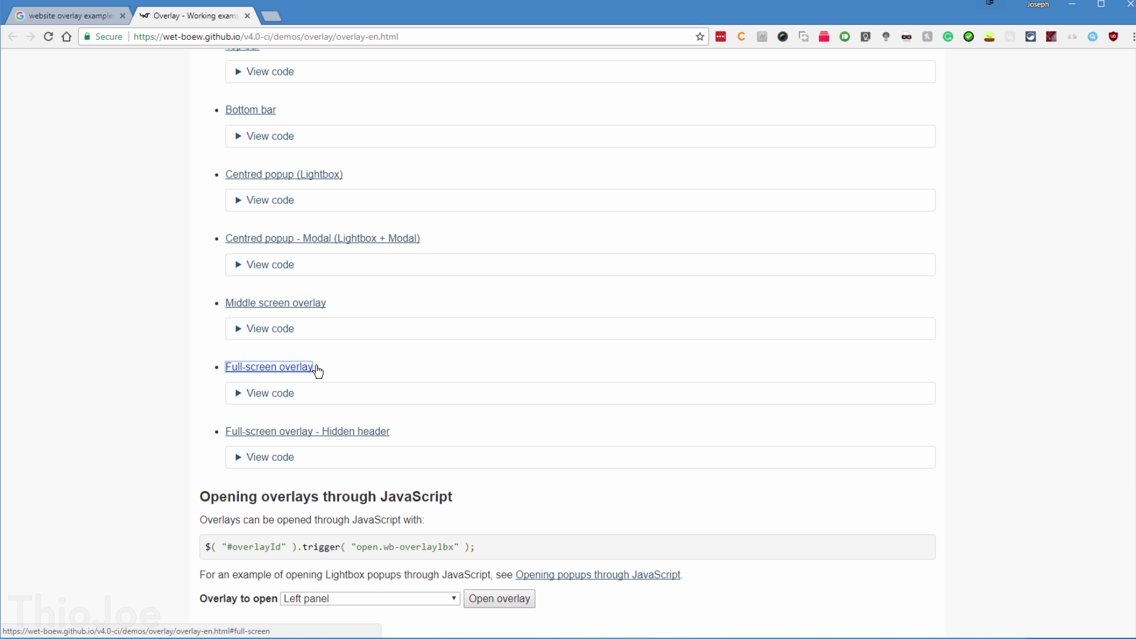
{"action": "left_click", "coordinate": [289, 368]}
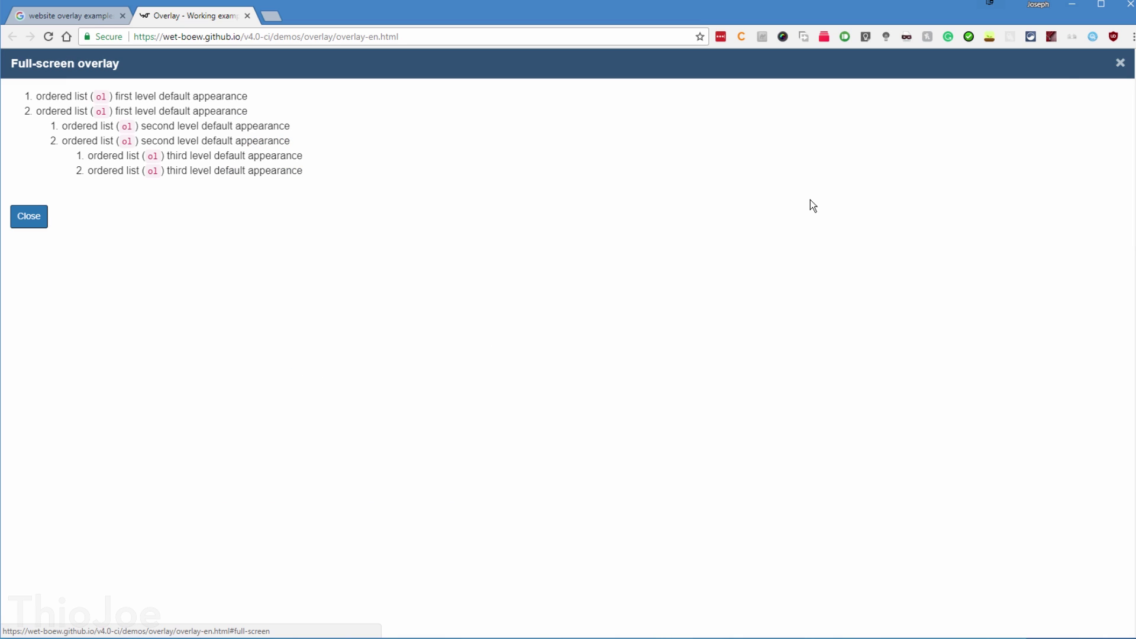
{"action": "left_click", "coordinate": [1053, 37]}
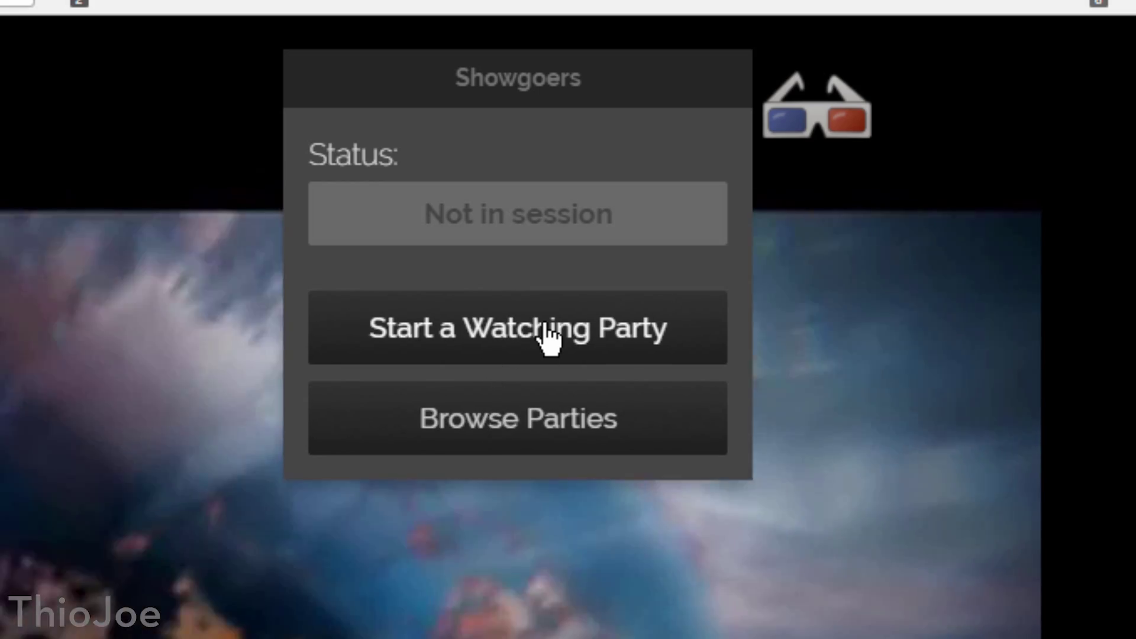
- Start a Showgoers watching party for Doctor Strange and launch it with Let's Go
{"action": "left_click", "coordinate": [549, 336]}
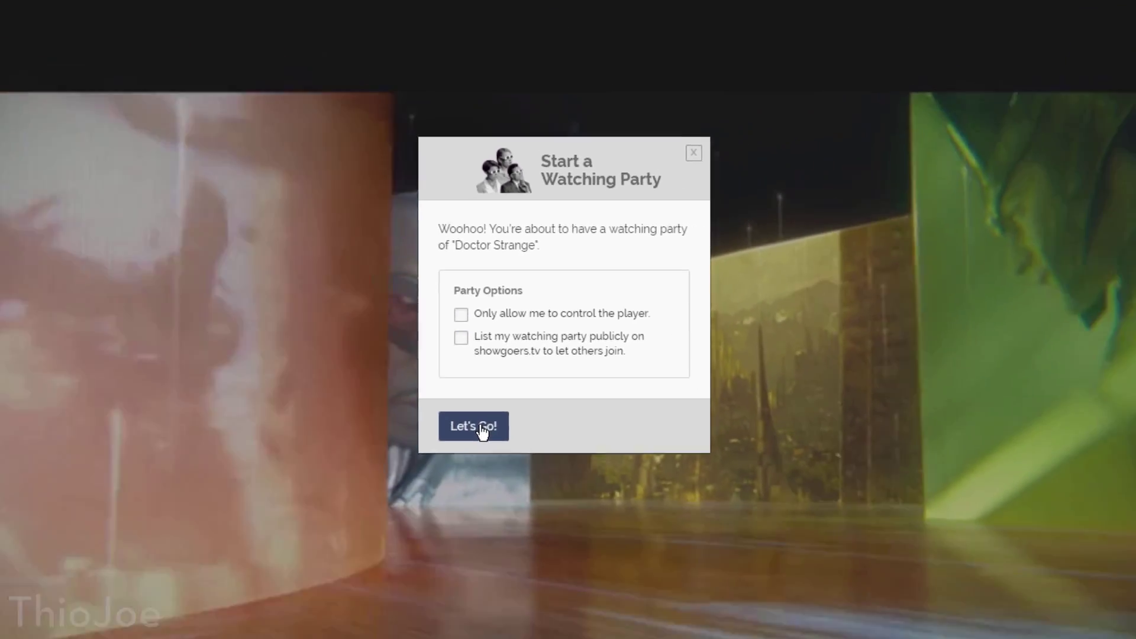
{"action": "left_click", "coordinate": [408, 565]}
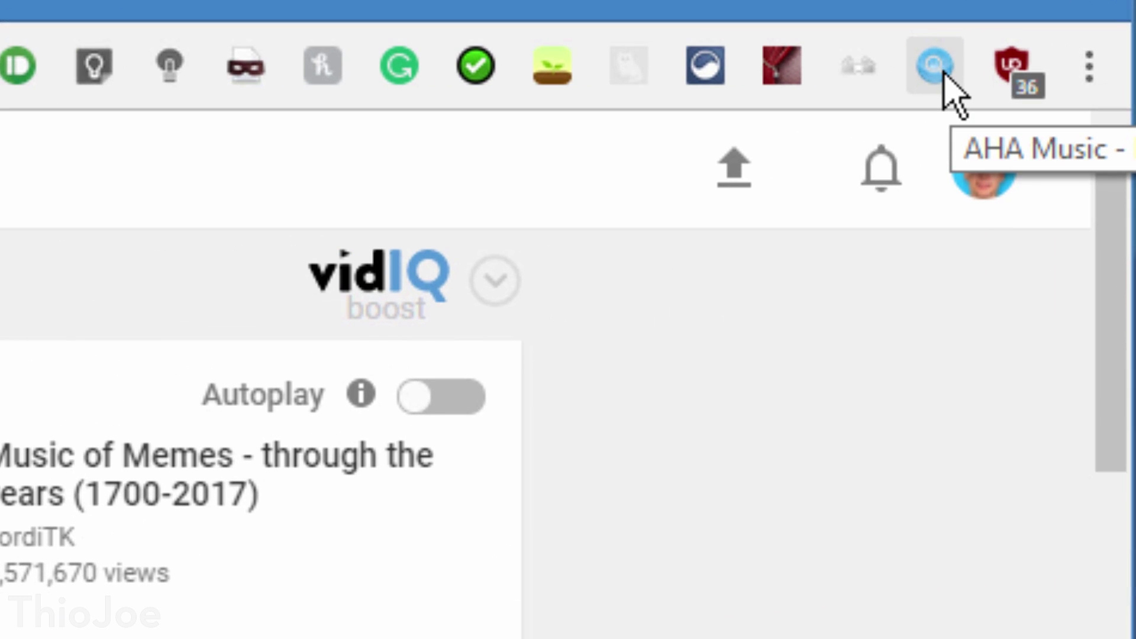
- Identify the YouTube video's song with AHA Music, which reports Darude's 'Sandstorm - Radio Edit'
{"action": "left_click", "coordinate": [944, 75]}
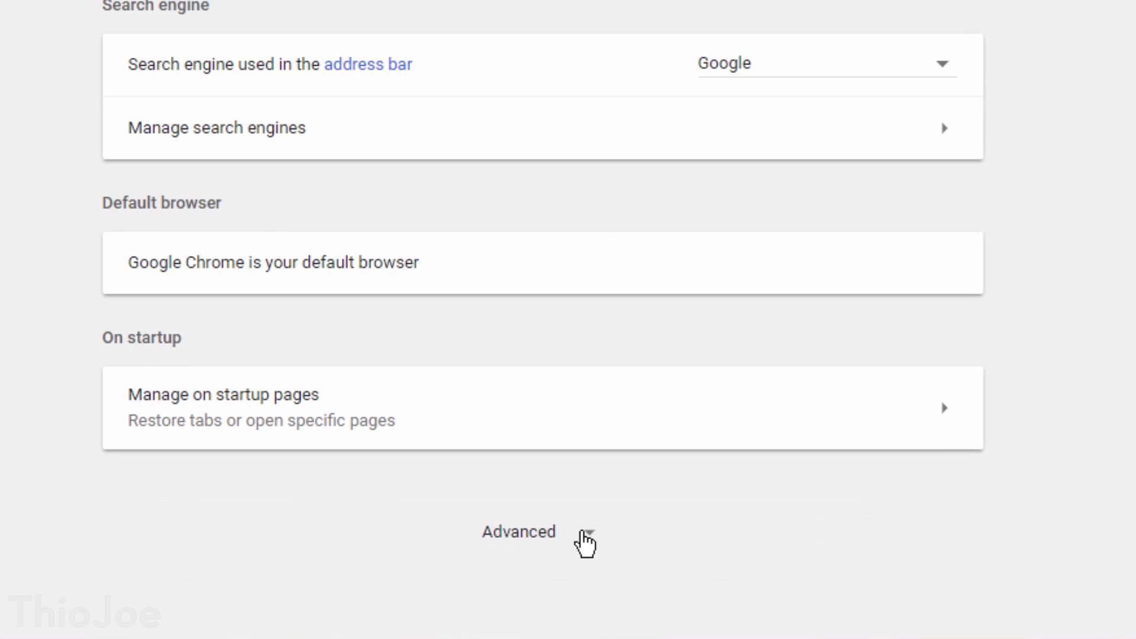
- In Advanced > System settings, switch off 'Continue running background apps when Google Chrome is closed'
{"action": "left_click", "coordinate": [551, 540]}
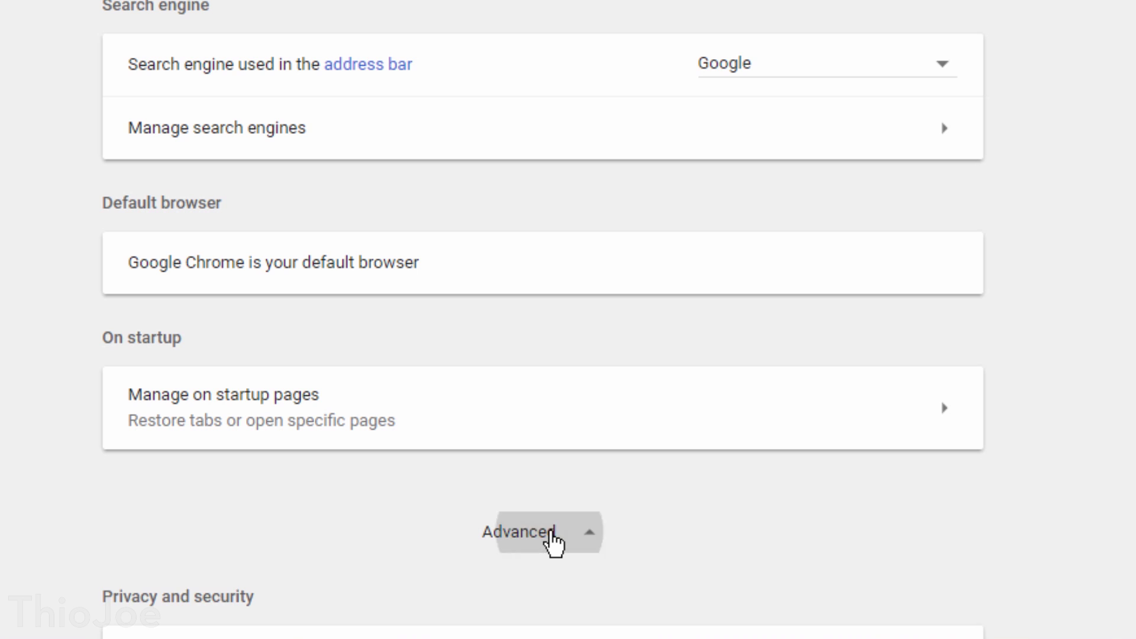
{"action": "scroll", "coordinate": [551, 540], "scroll_direction": "down", "scroll_amount": 10}
{"action": "scroll", "coordinate": [568, 319], "scroll_direction": "down", "scroll_amount": 10}
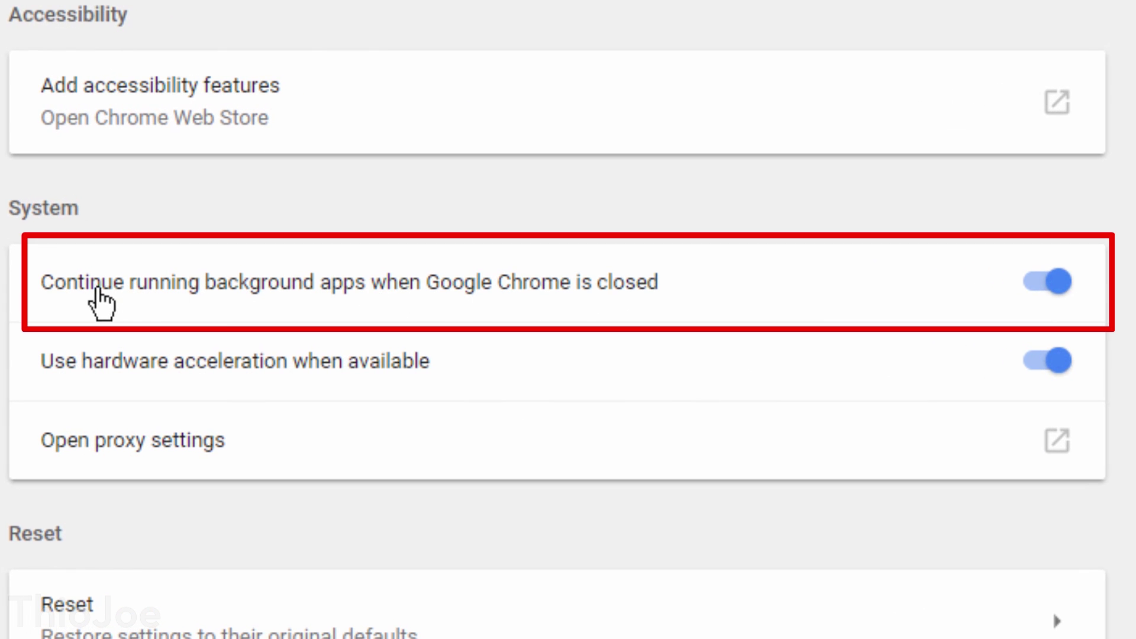
{"action": "left_click", "coordinate": [1033, 282]}
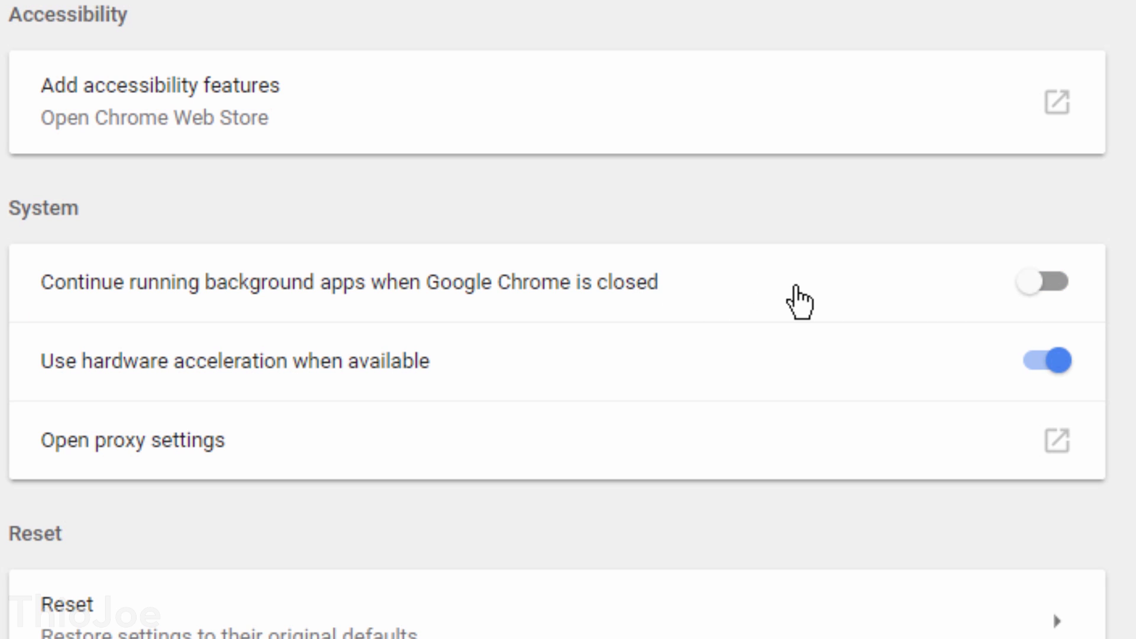